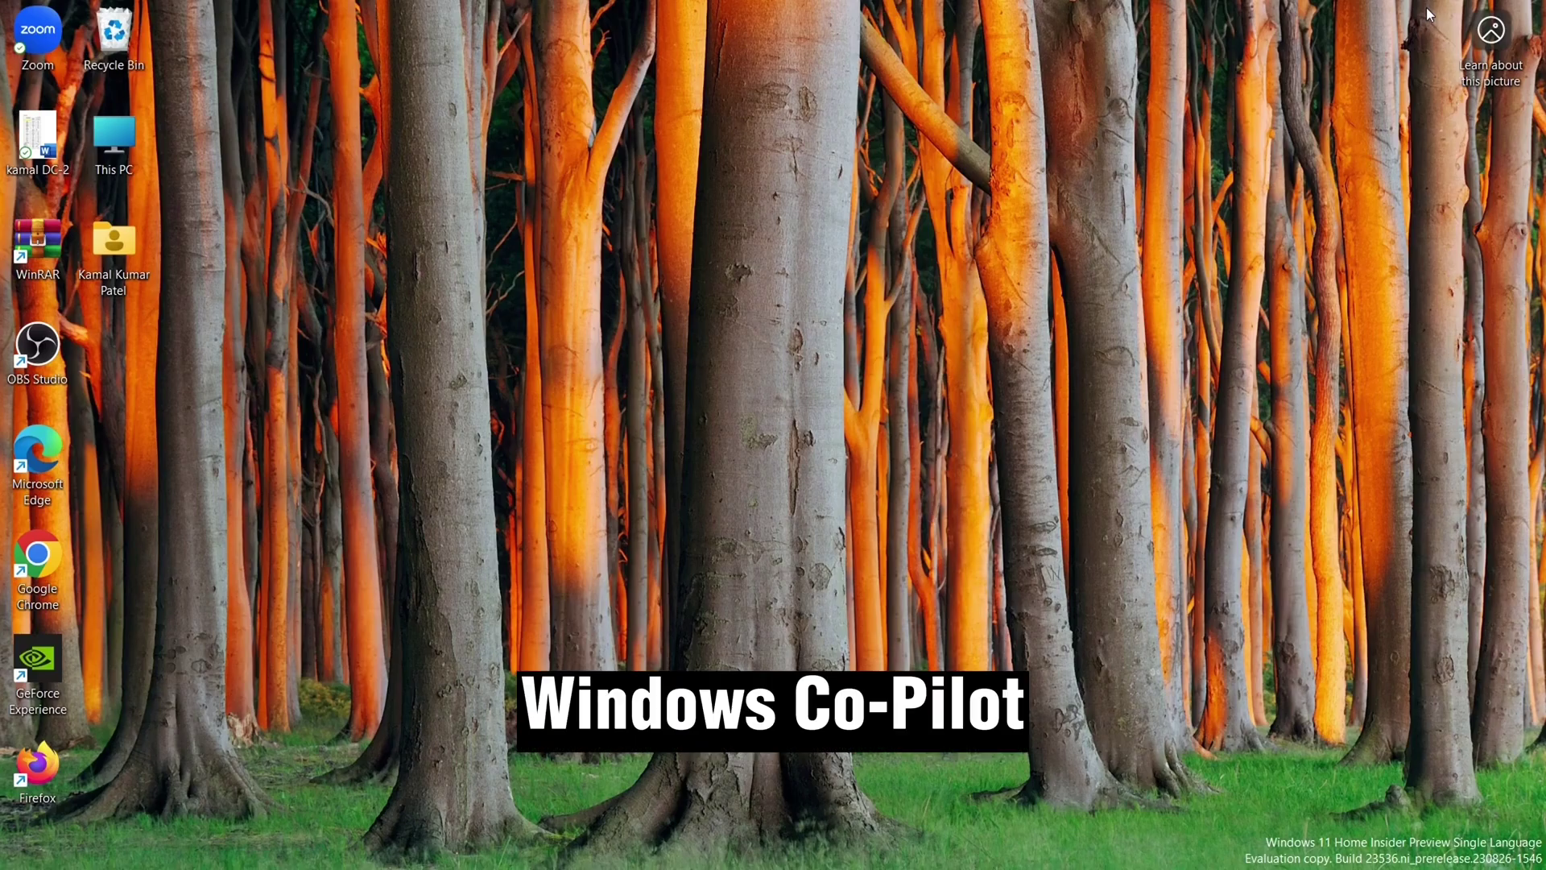
# Ask Copilot to turn on Bluetooth, confirming Yes, and then to switch Windows to dark mode
pyautogui.click(641, 845)
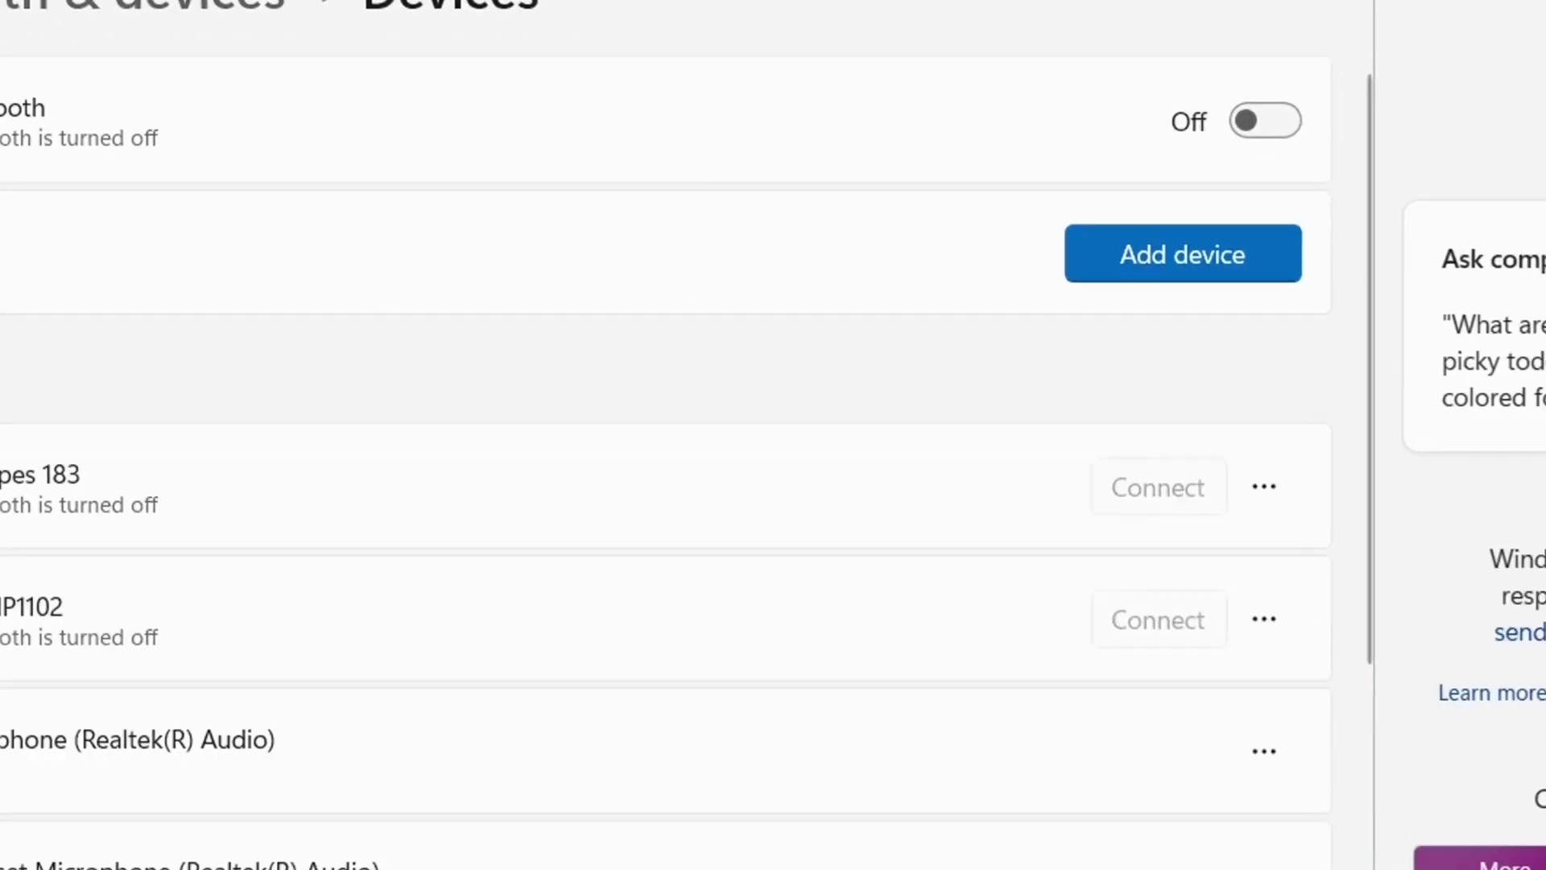
pyautogui.write('Switch On the Bl')
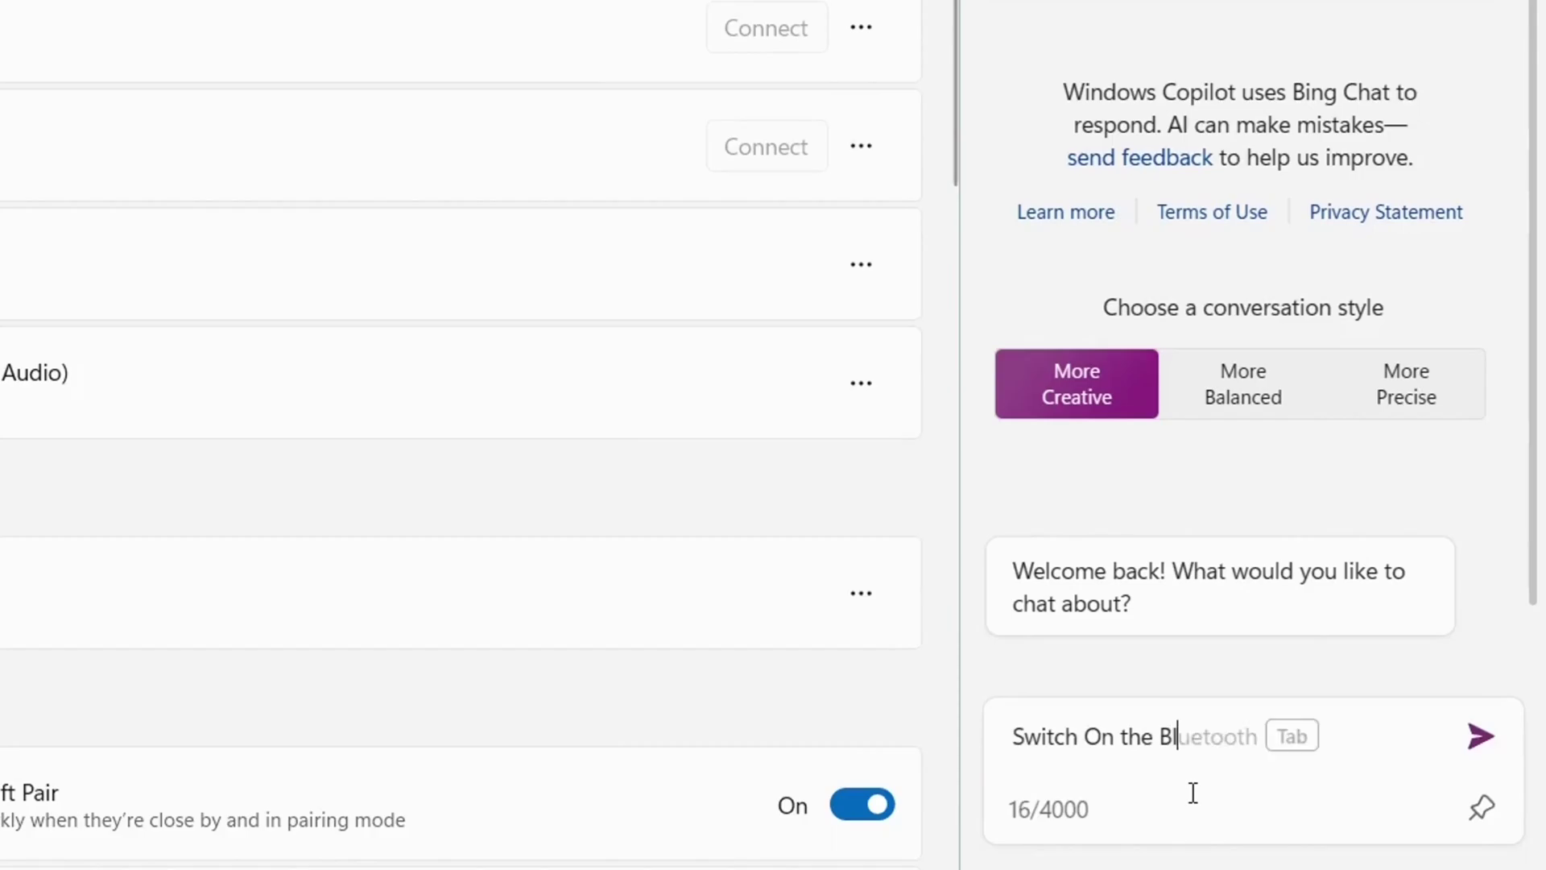
pyautogui.write('uet')
pyautogui.press('Tab')
pyautogui.press('Return')
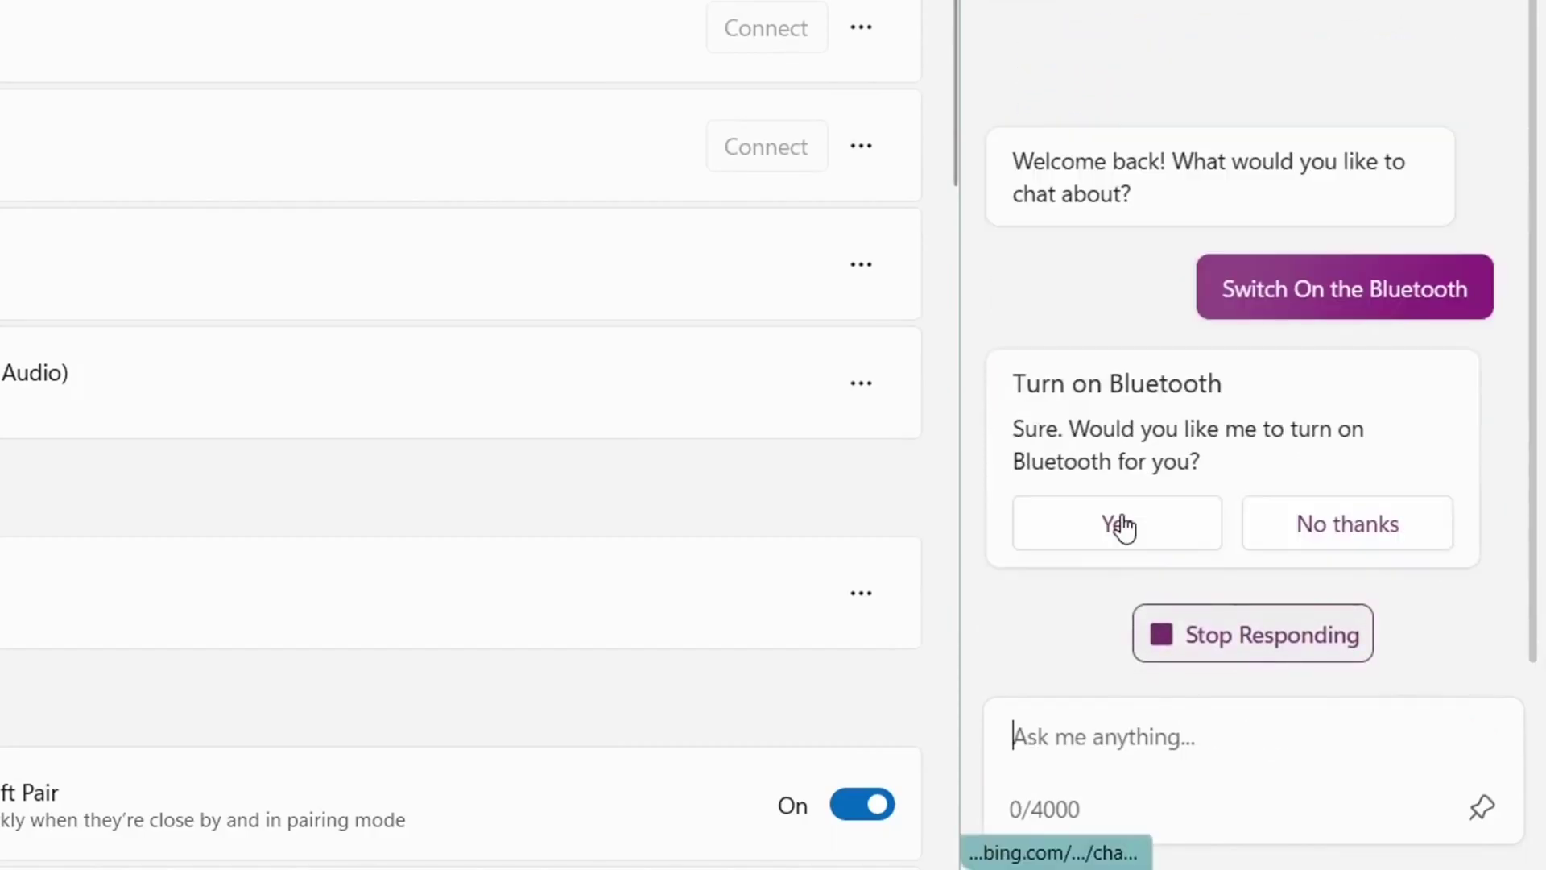
pyautogui.click(1124, 532)
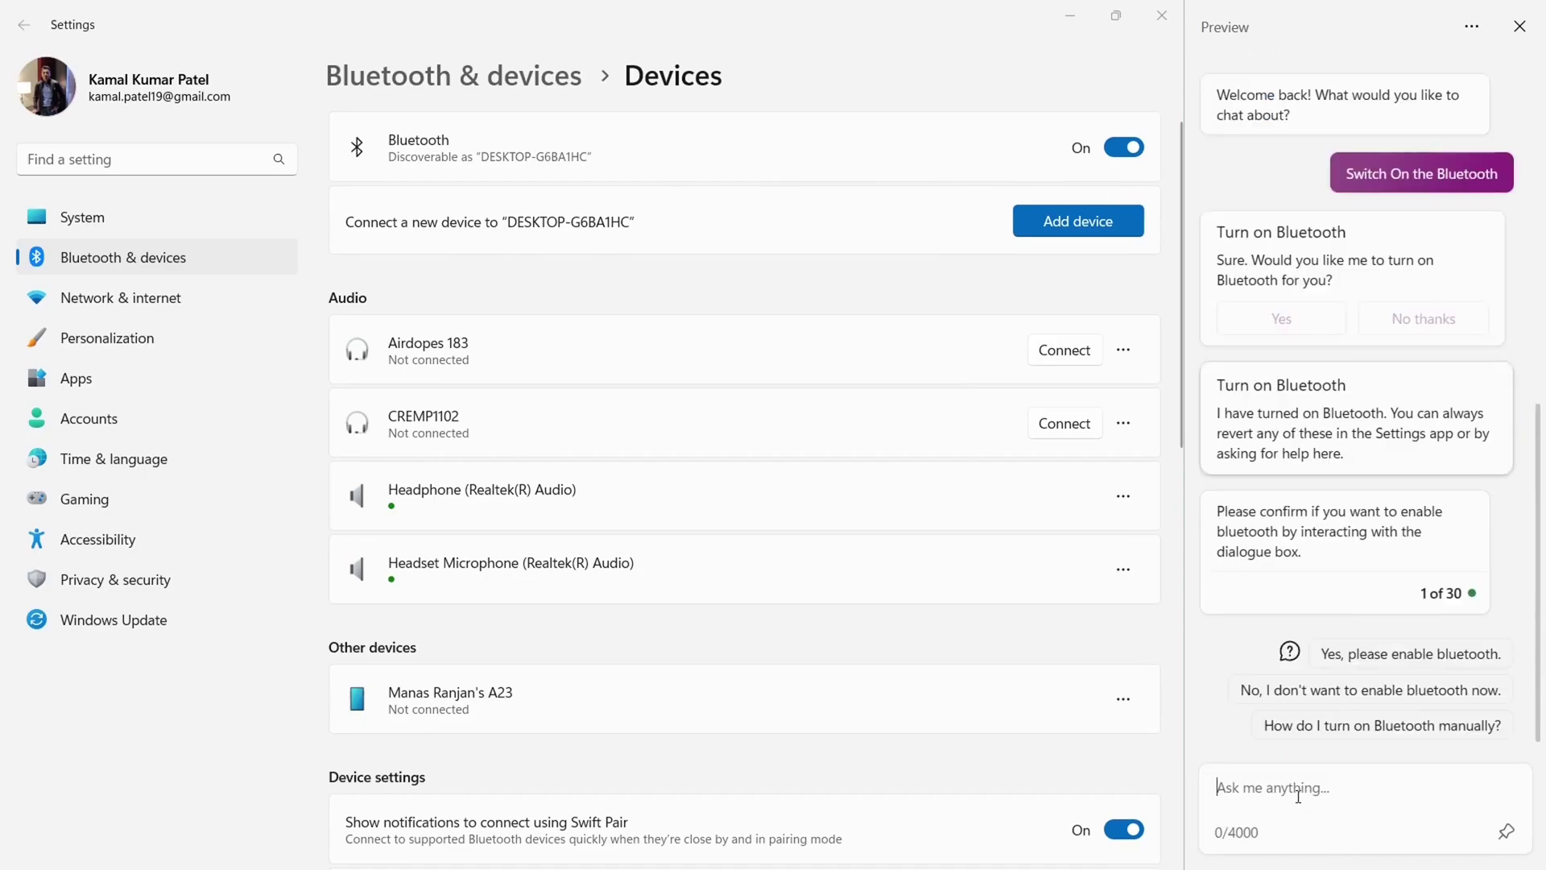
pyautogui.write('Enable the dark mode')
pyautogui.press('Return')
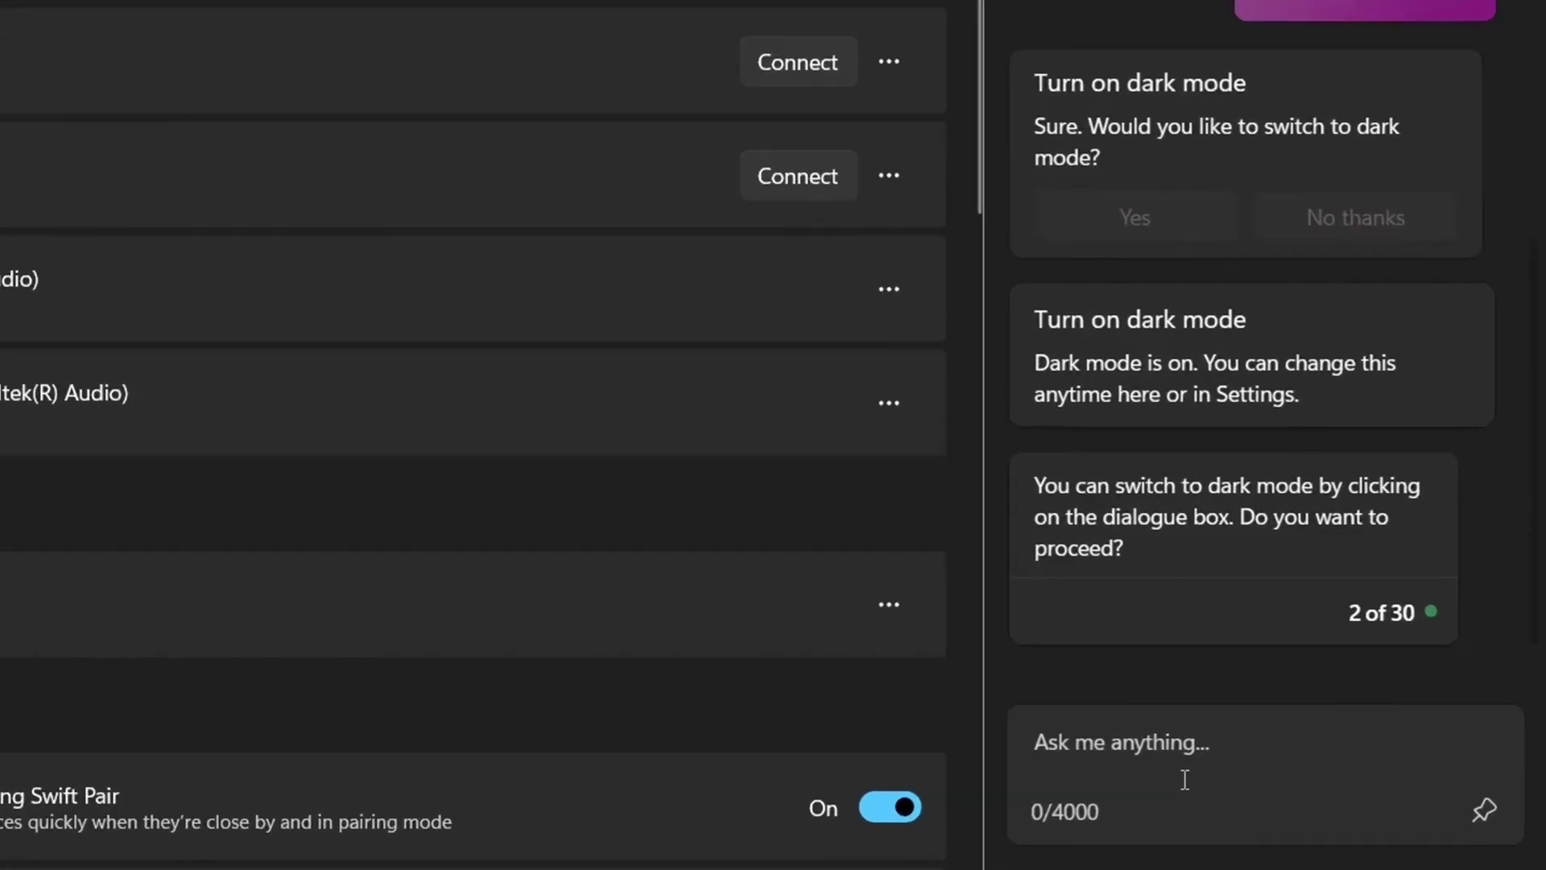
pyautogui.write('Create a')
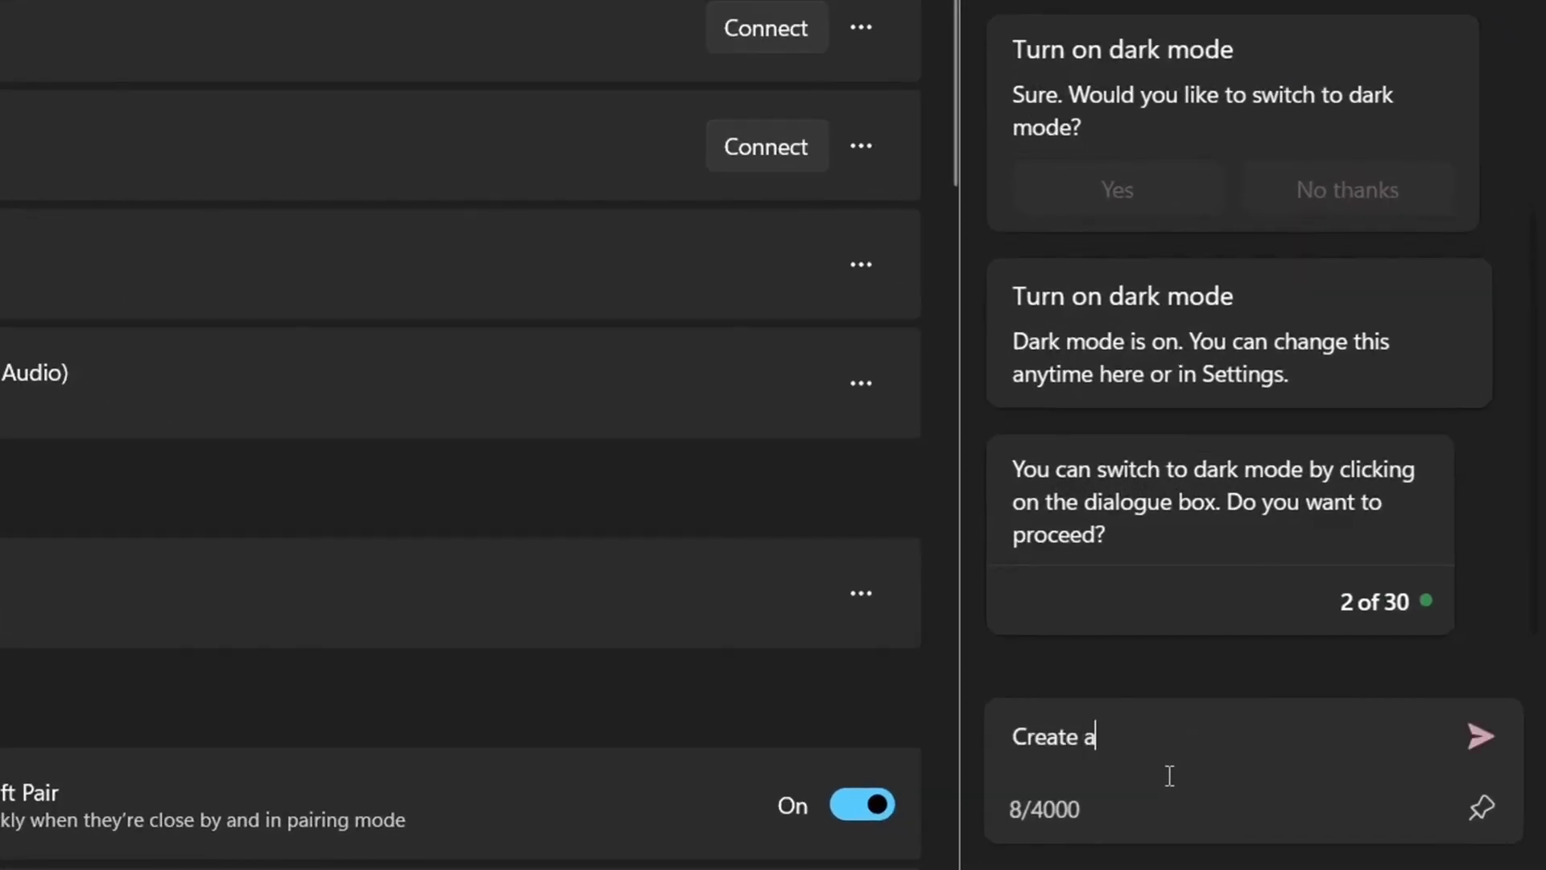
pyautogui.write('n Image of ')
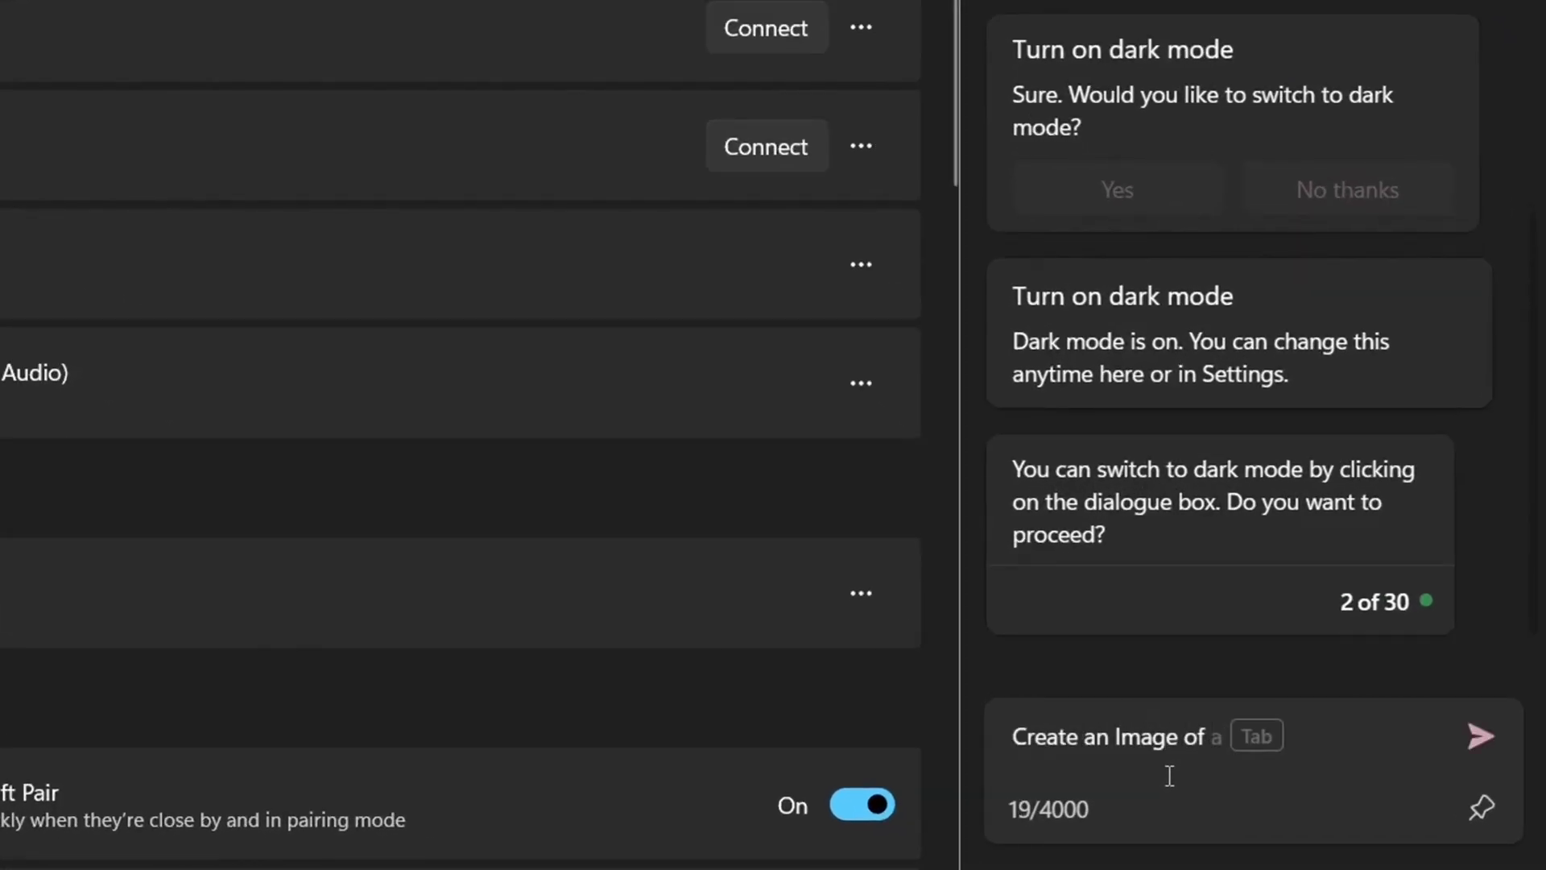
pyautogui.write('animated Ta')
# Have Copilot create images of an animated Taj Mahal and open one full size
pyautogui.press('Return')
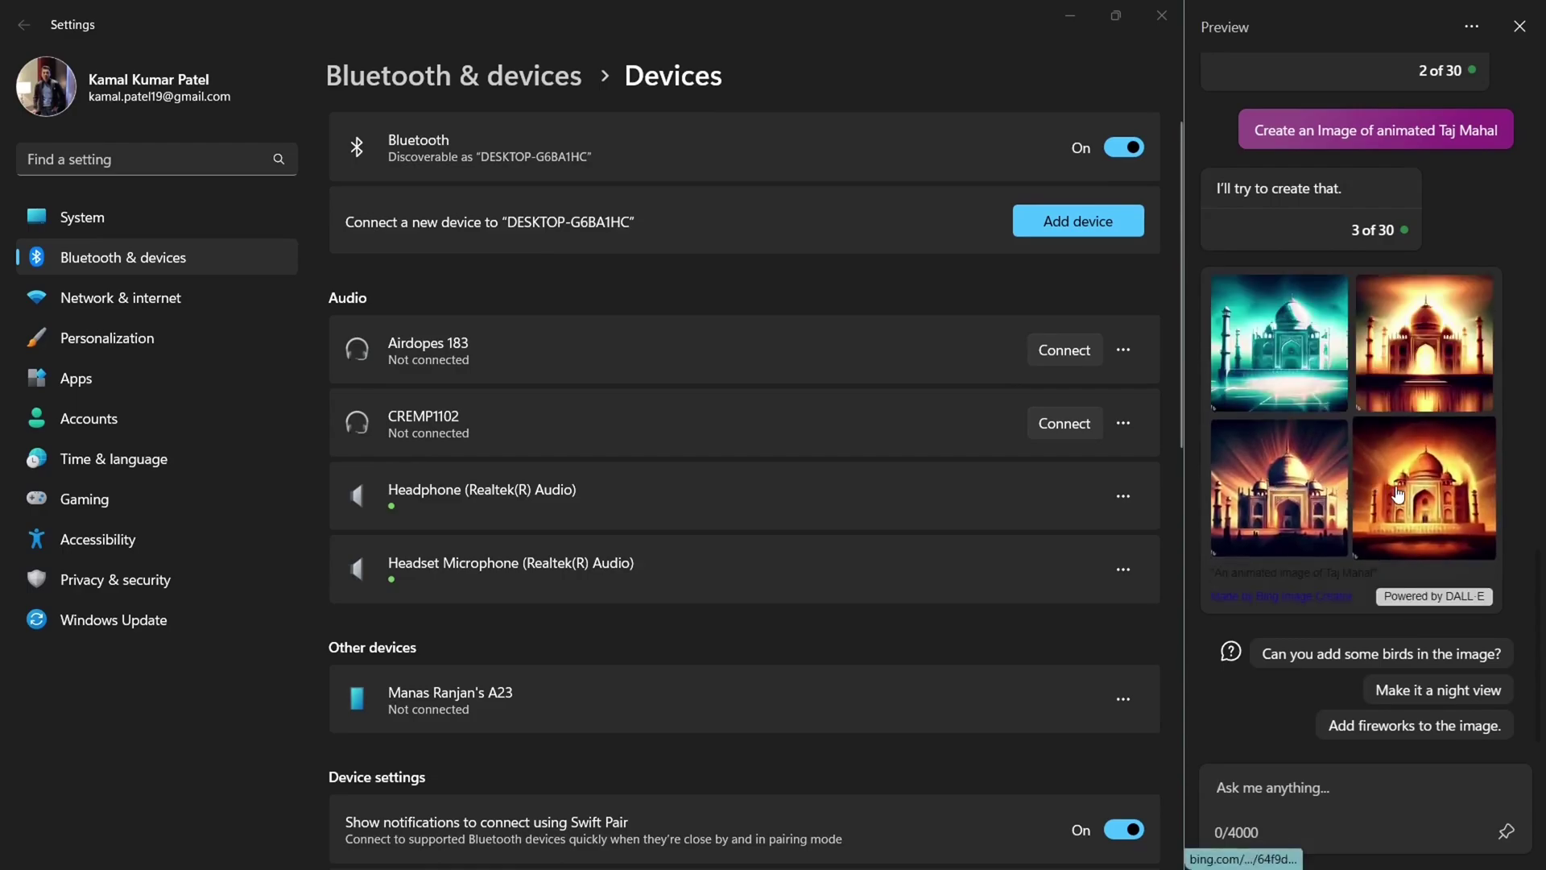
pyautogui.click(1397, 494)
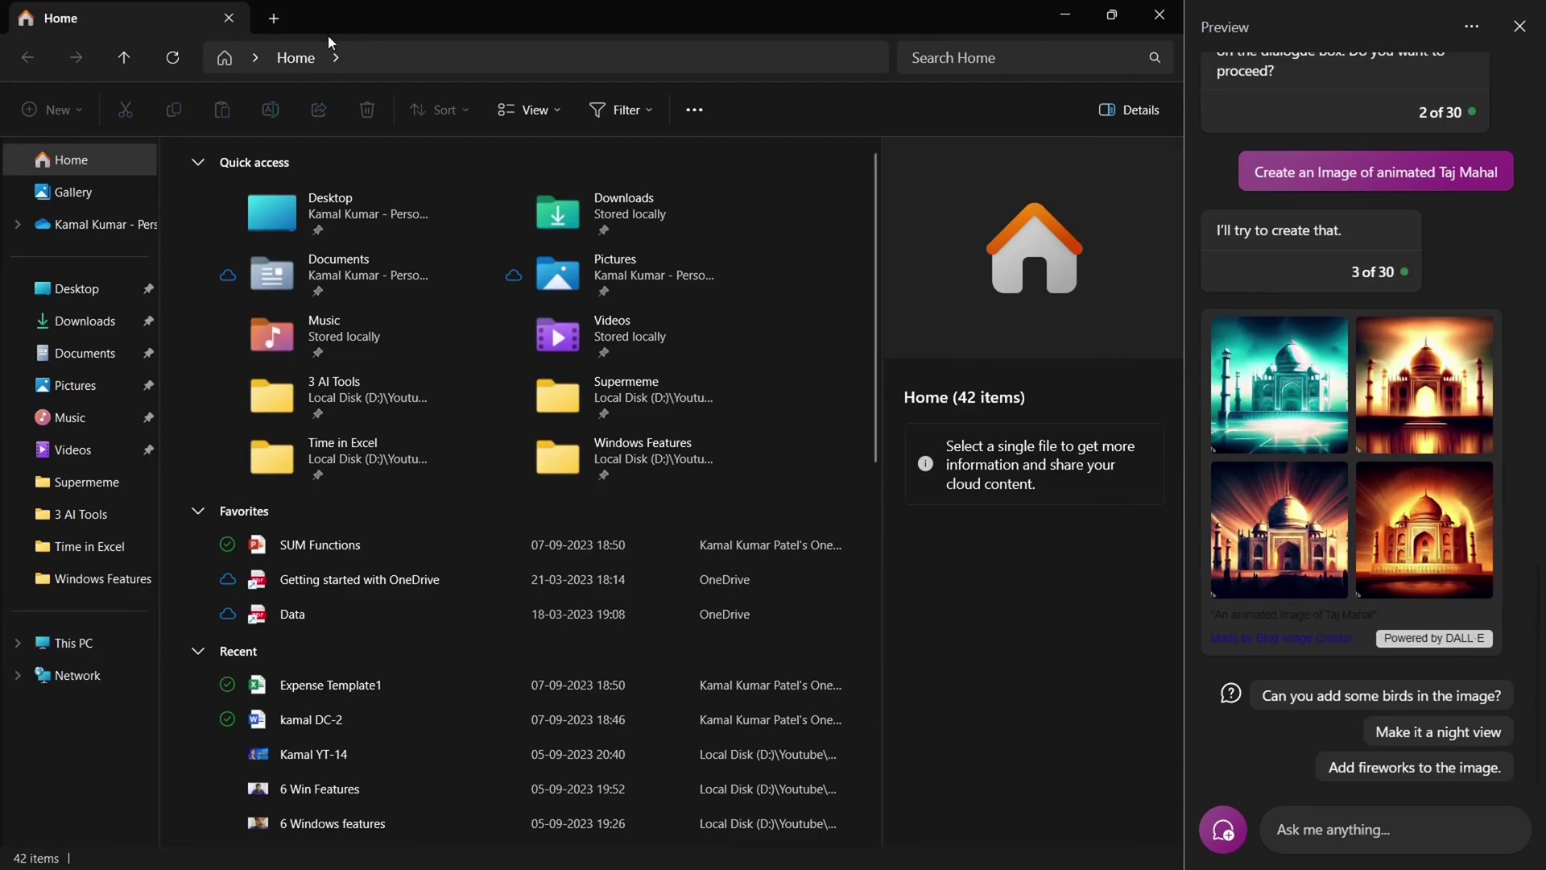
# Launch Spotify, Excel and a web search for 'Elon Musk Wikipedia' from Explorer's address bar
pyautogui.click(371, 58)
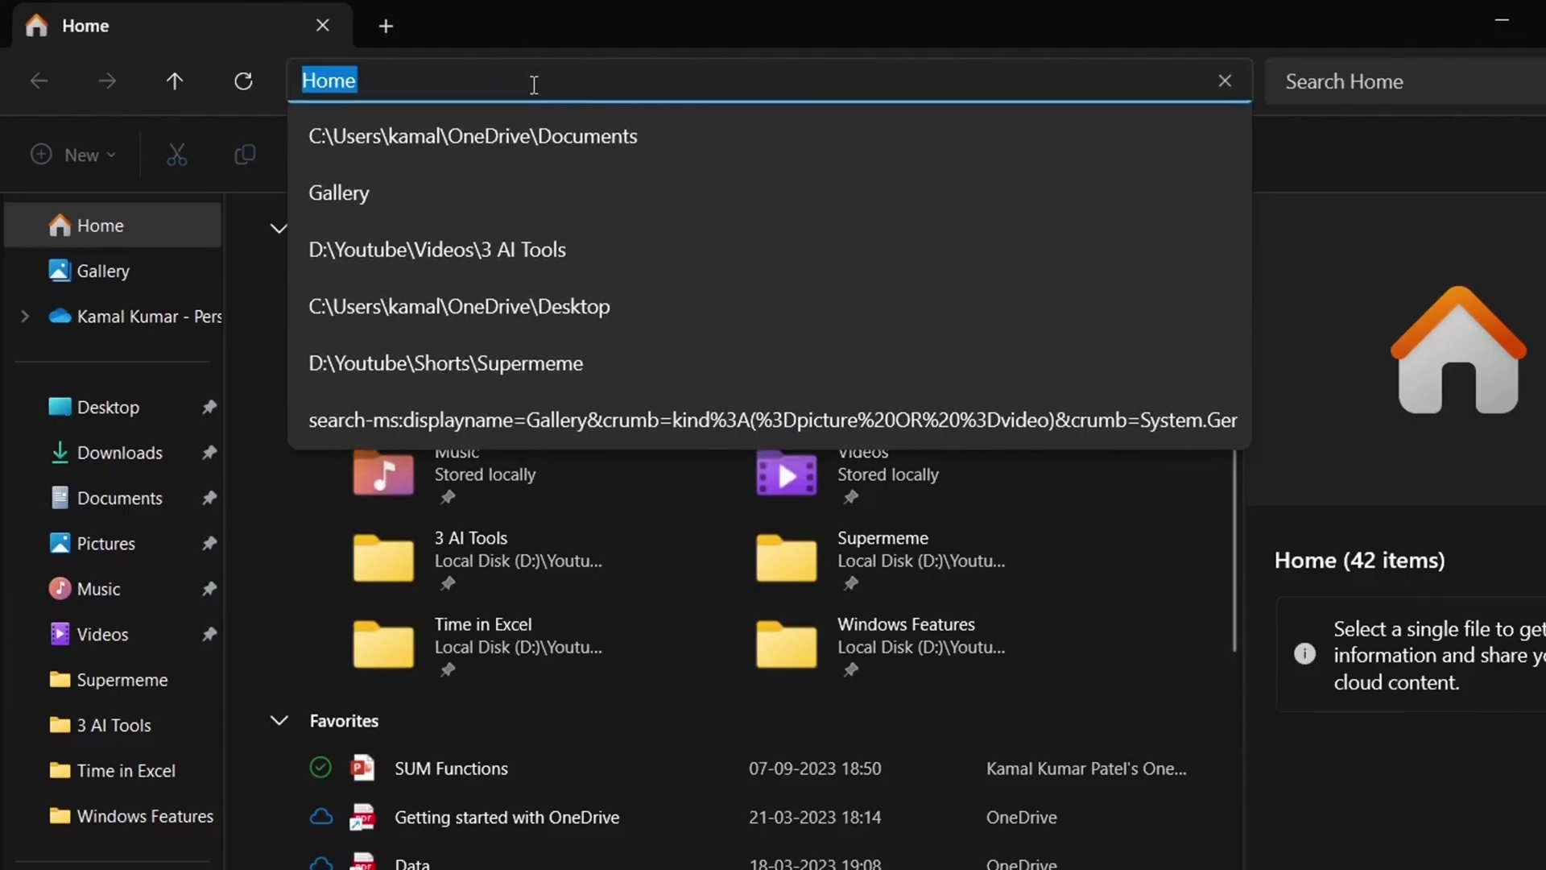
pyautogui.write('Spoti')
pyautogui.press('Return')
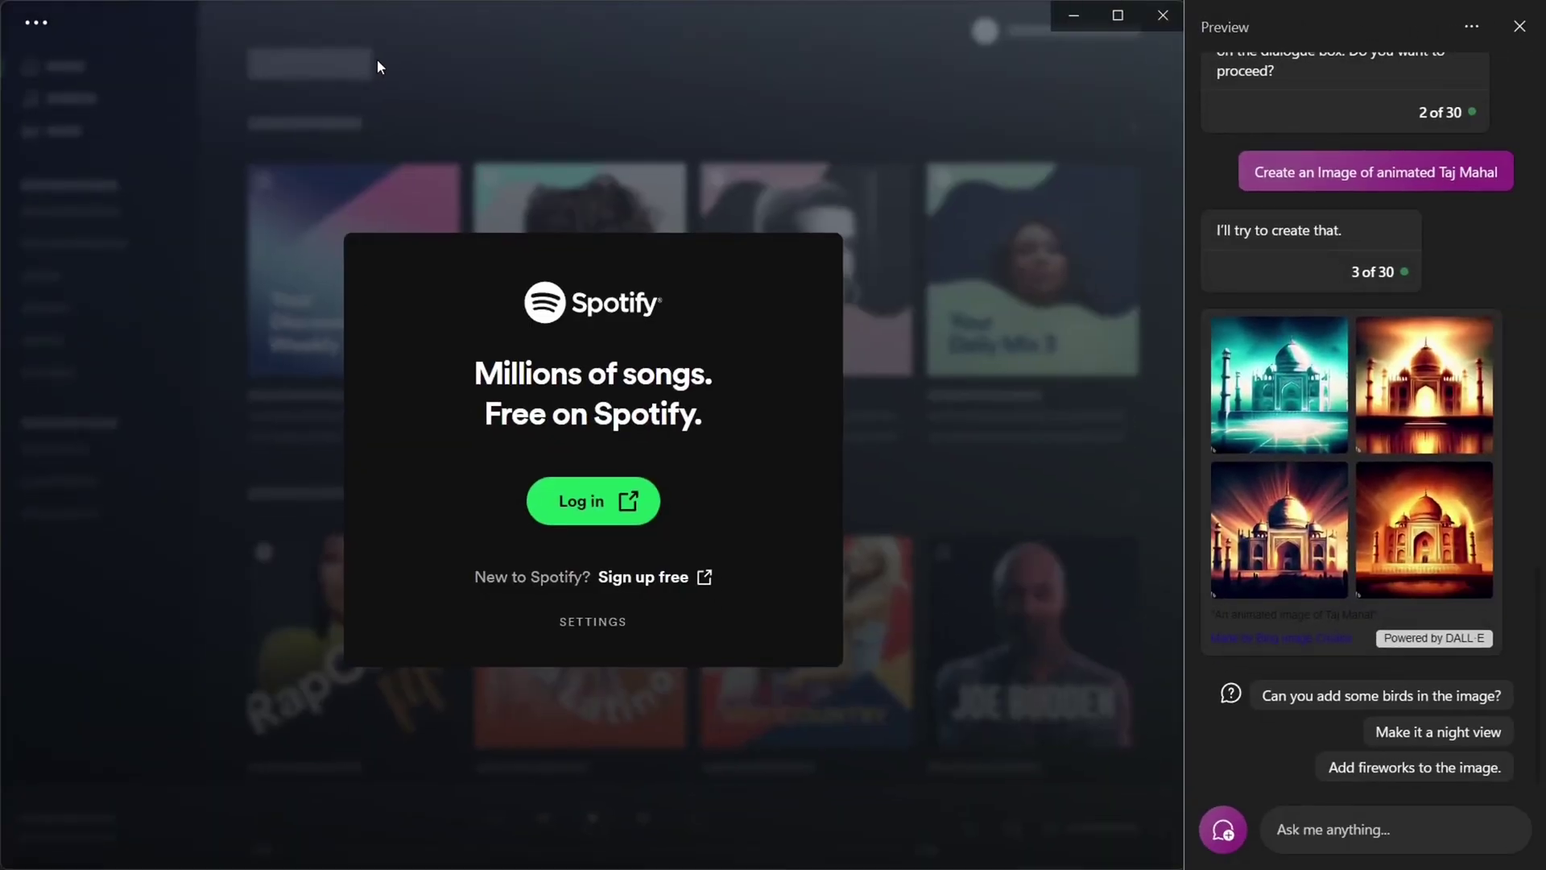
pyautogui.click(377, 61)
pyautogui.write('Exce')
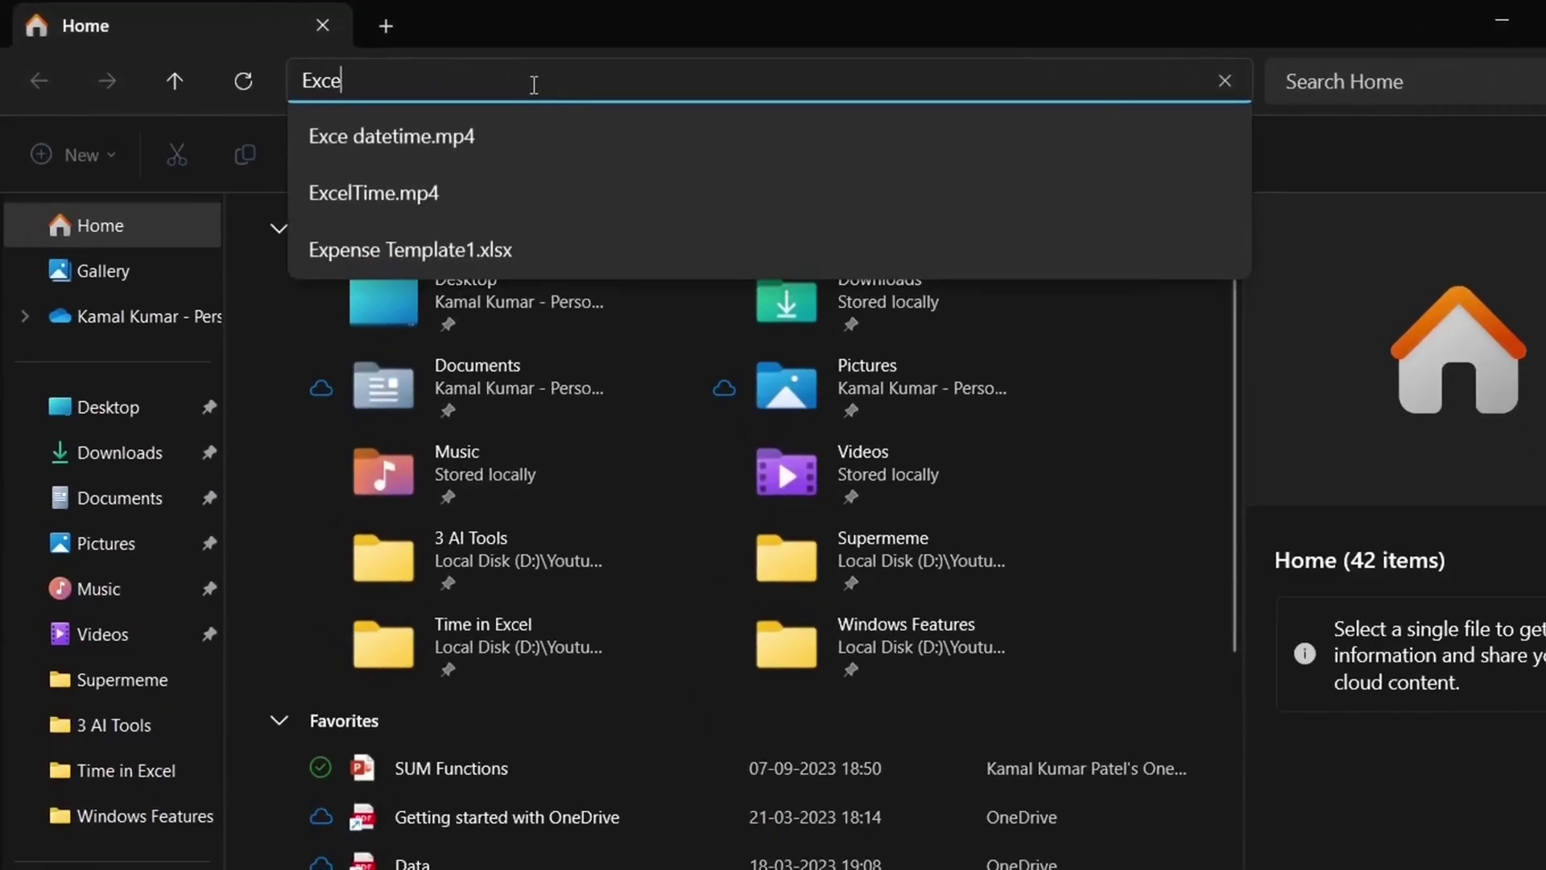
pyautogui.write('l')
pyautogui.press('Return')
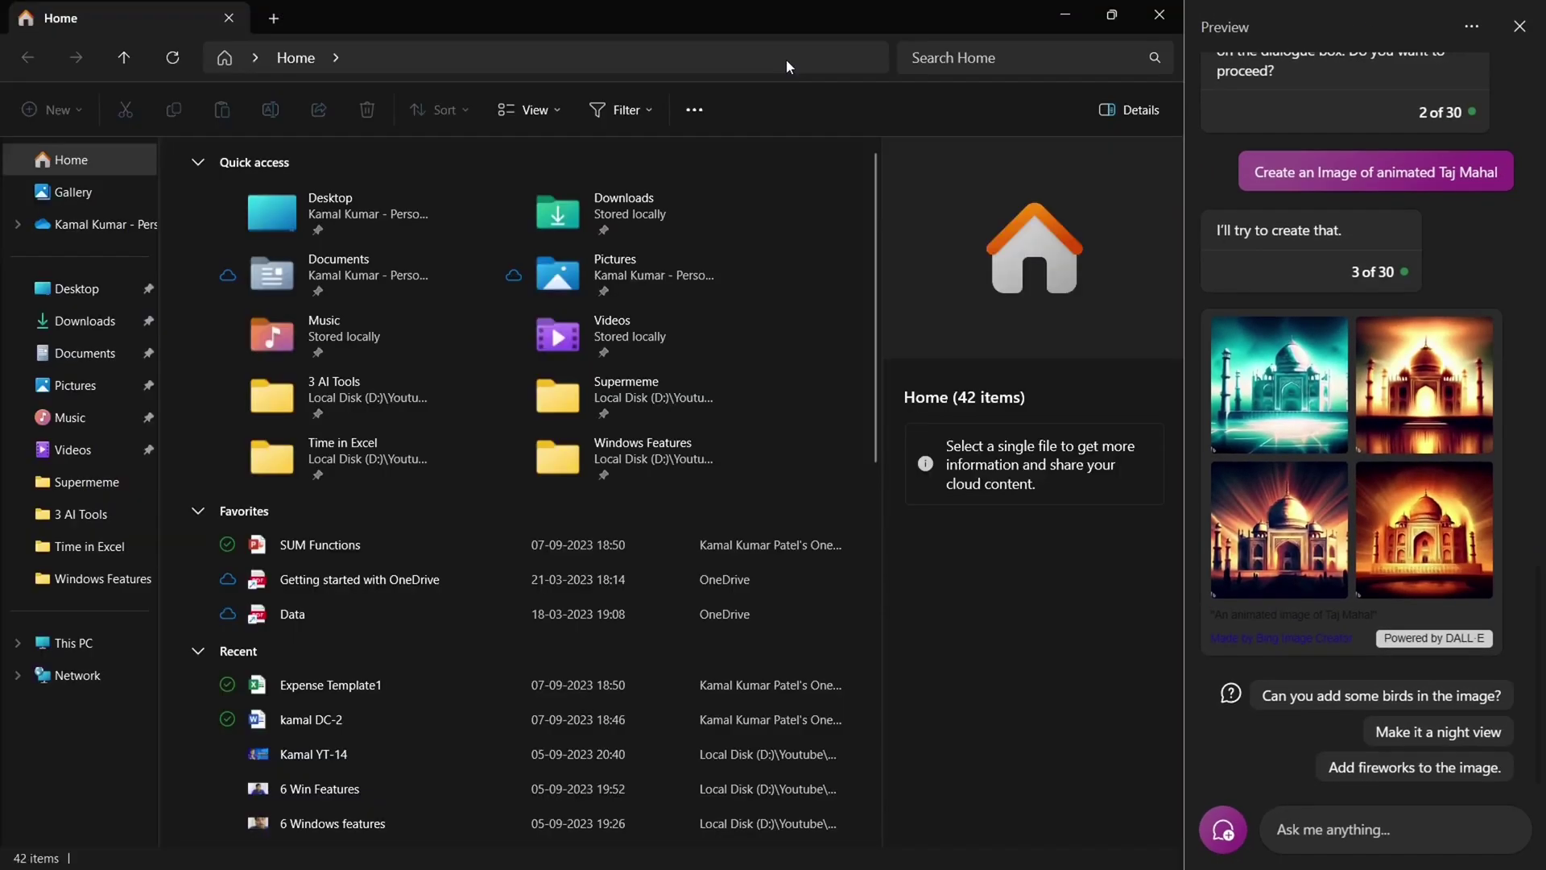
pyautogui.click(786, 59)
pyautogui.write('El')
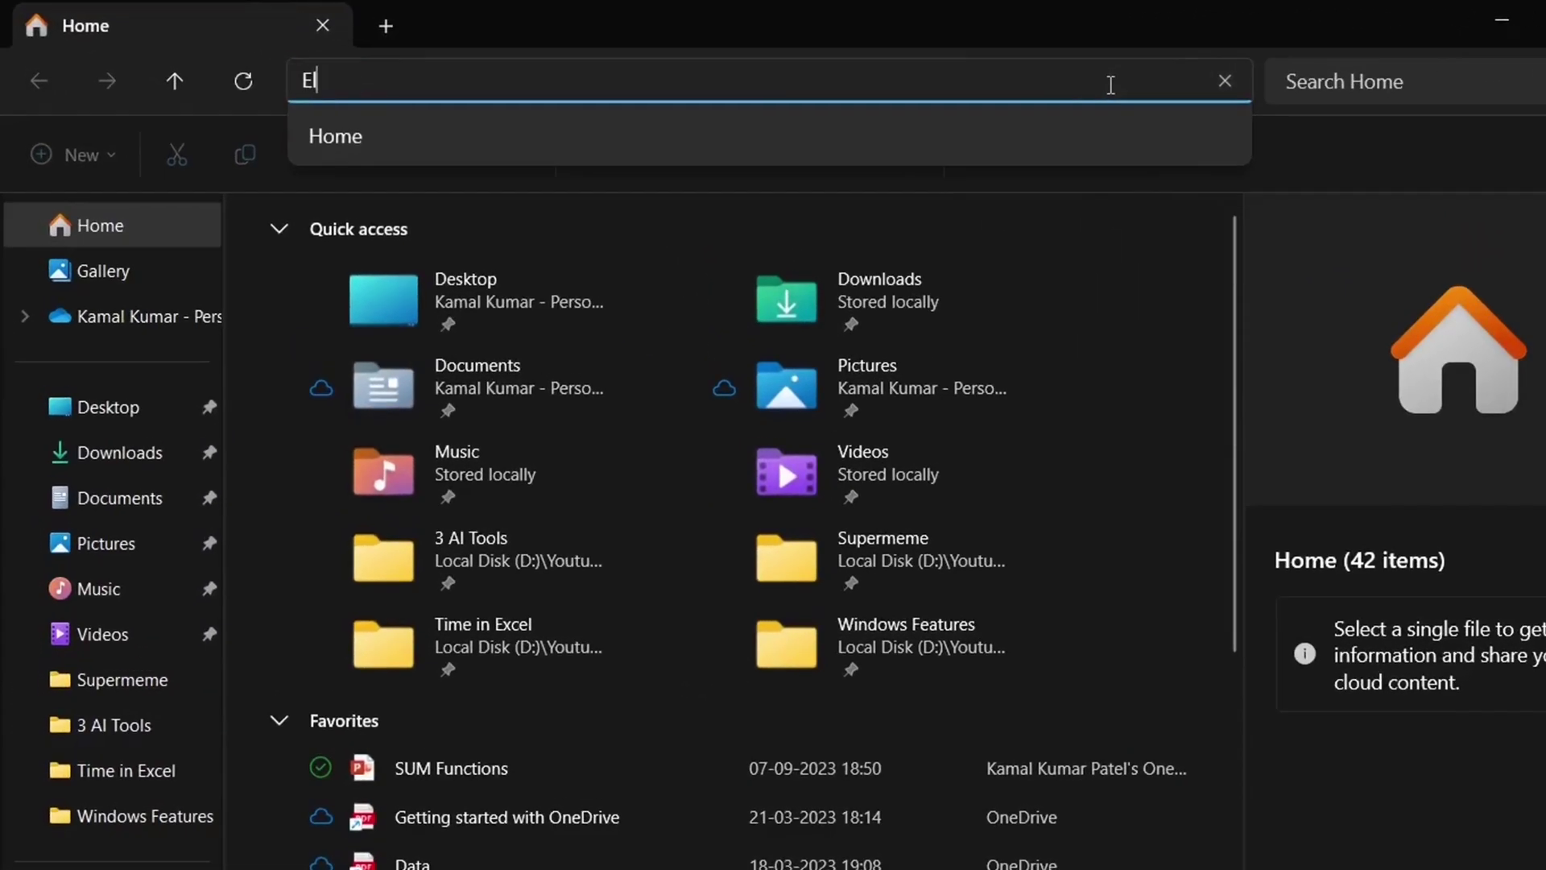
pyautogui.write('on Musk Wikipedia')
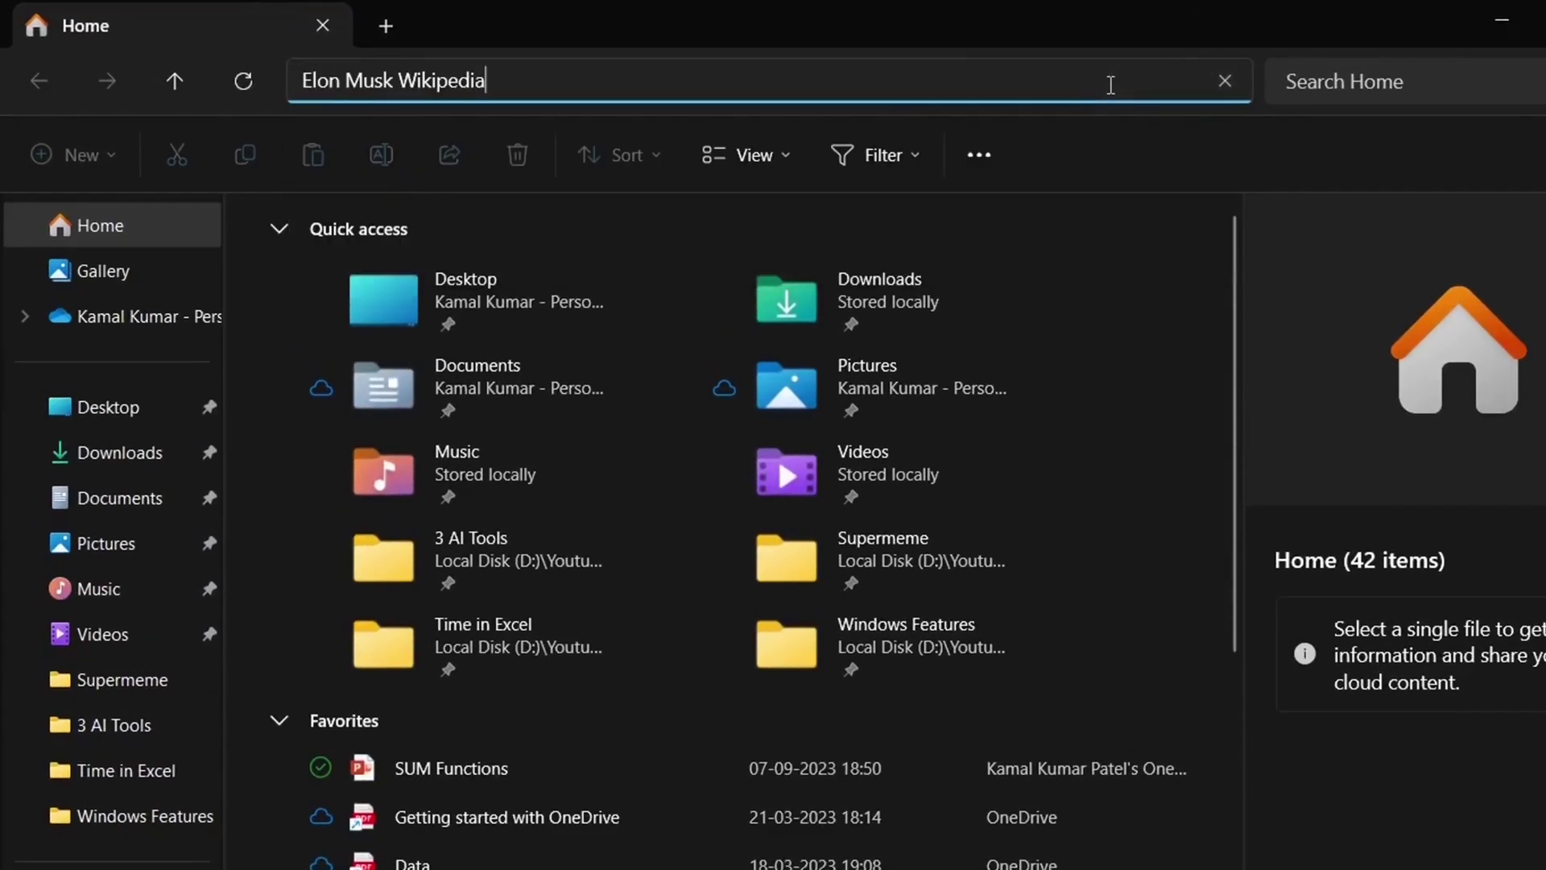
pyautogui.press('Return')
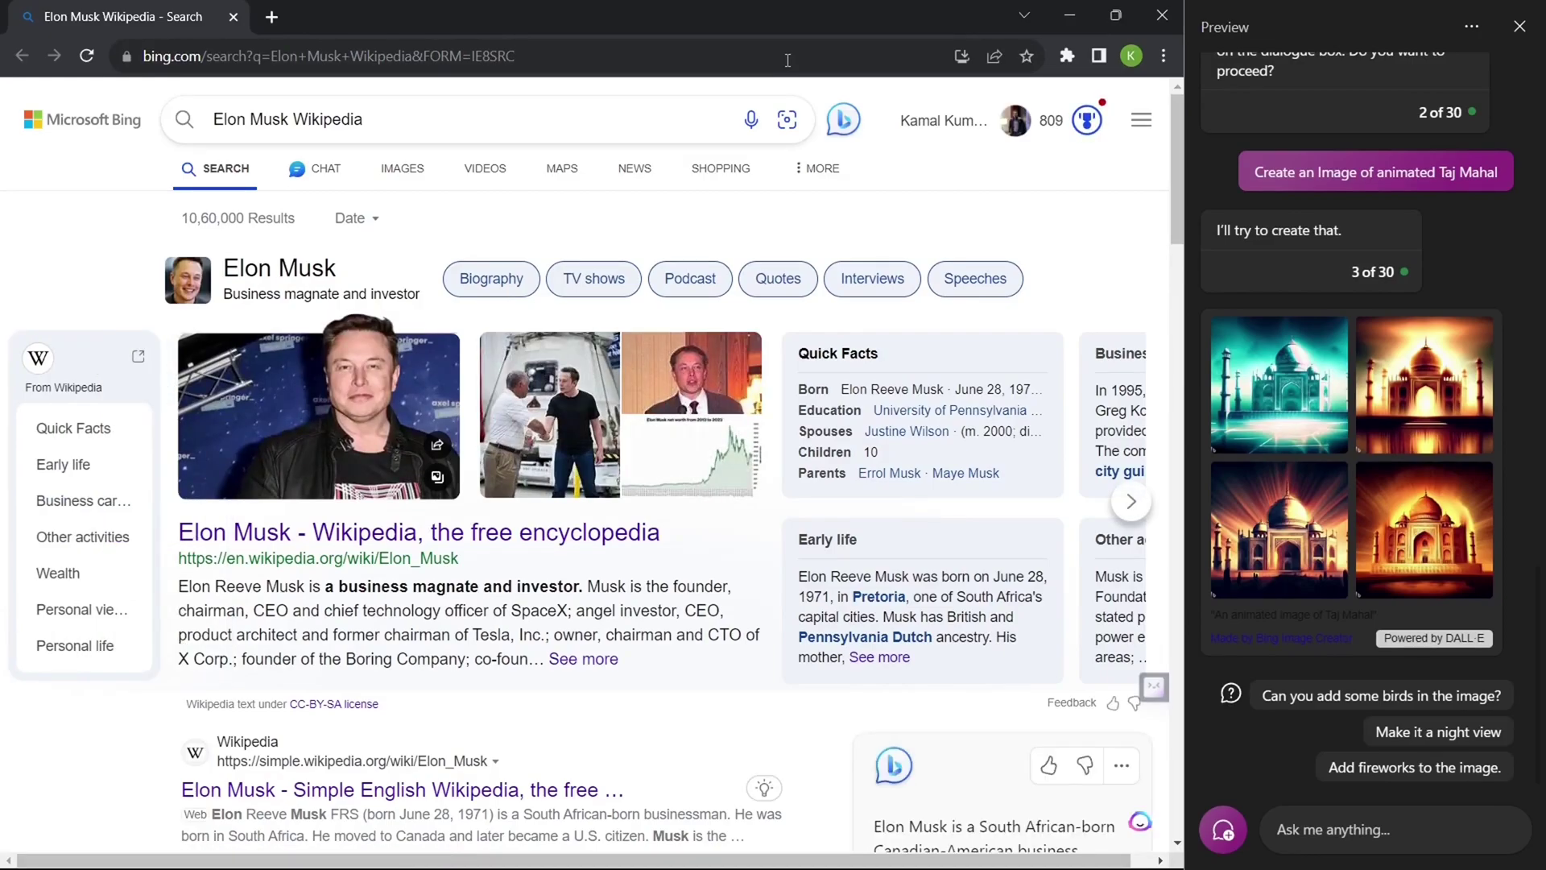
# Open the 3 AI Tools folder, view the Final 1 video's details, then show the Gallery
pyautogui.press('super+e')
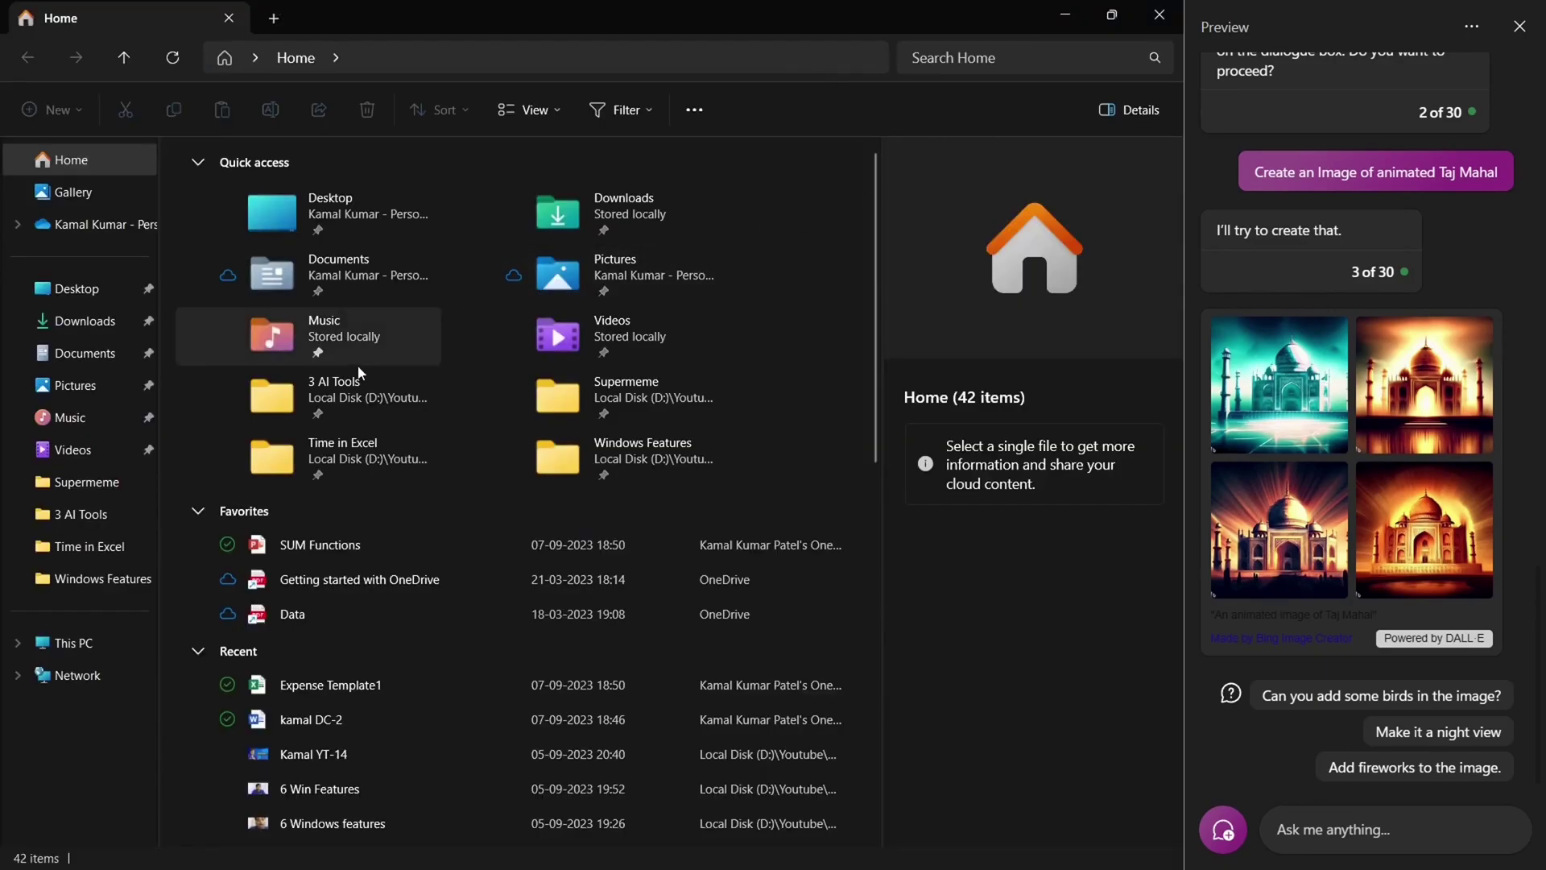
pyautogui.click(333, 385)
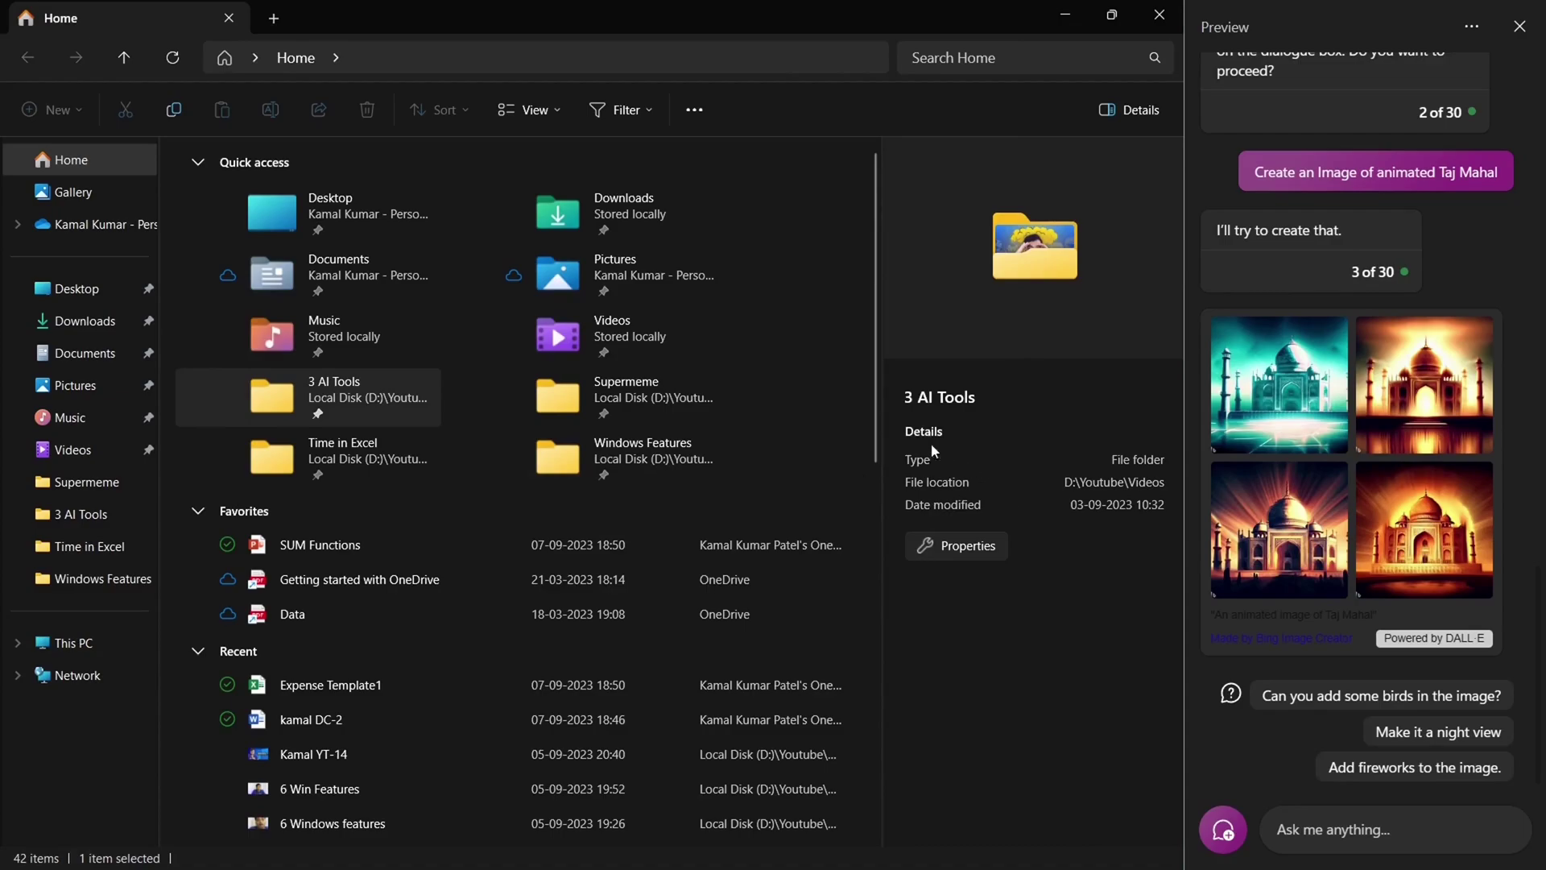
pyautogui.doubleClick(342, 398)
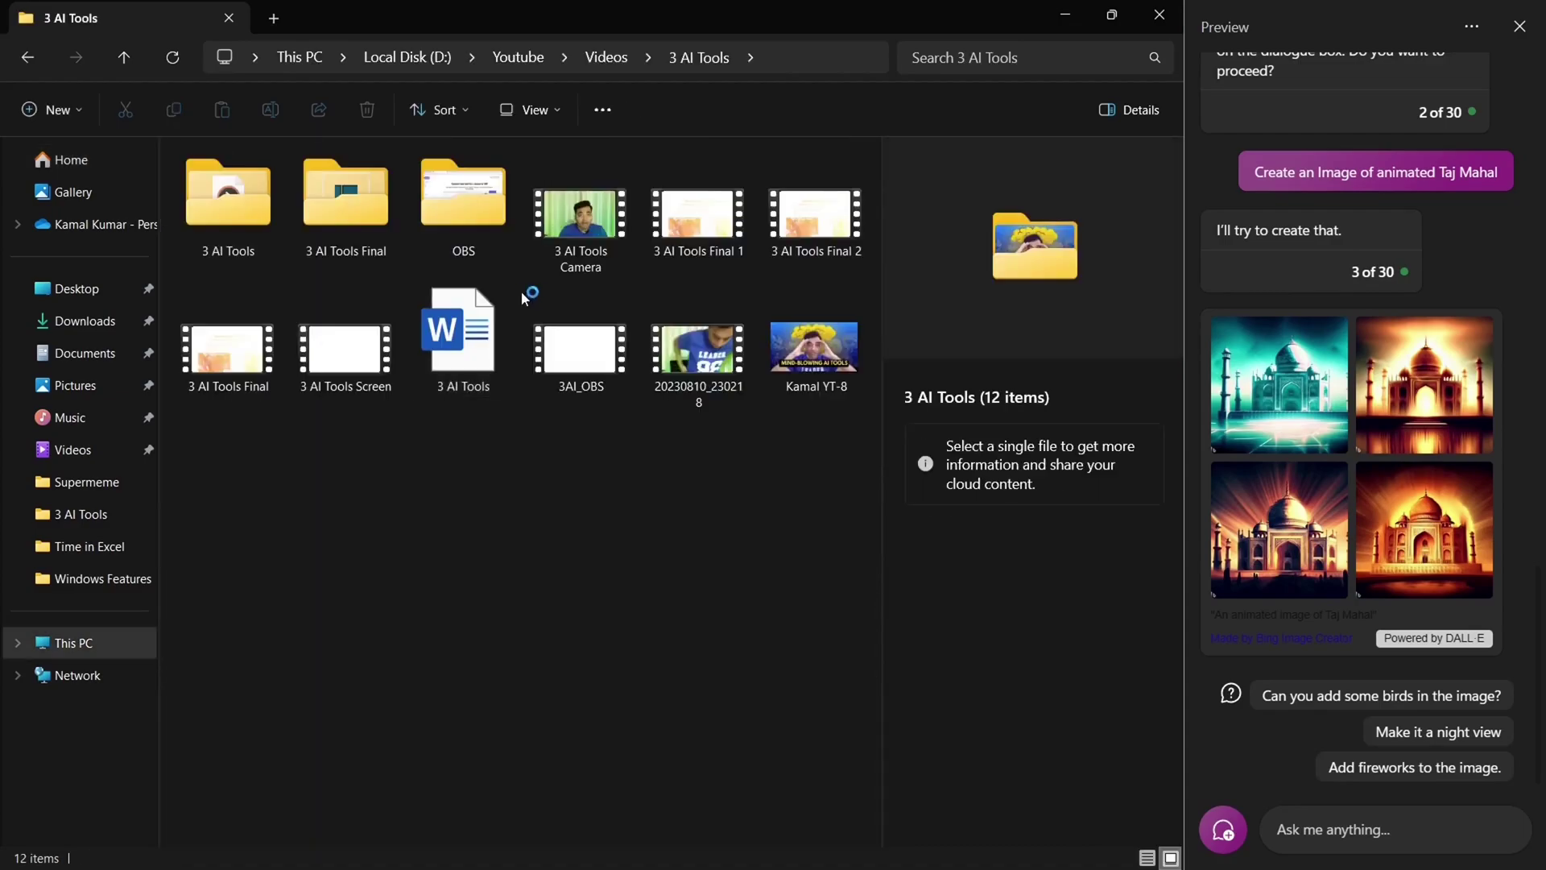
pyautogui.click(664, 227)
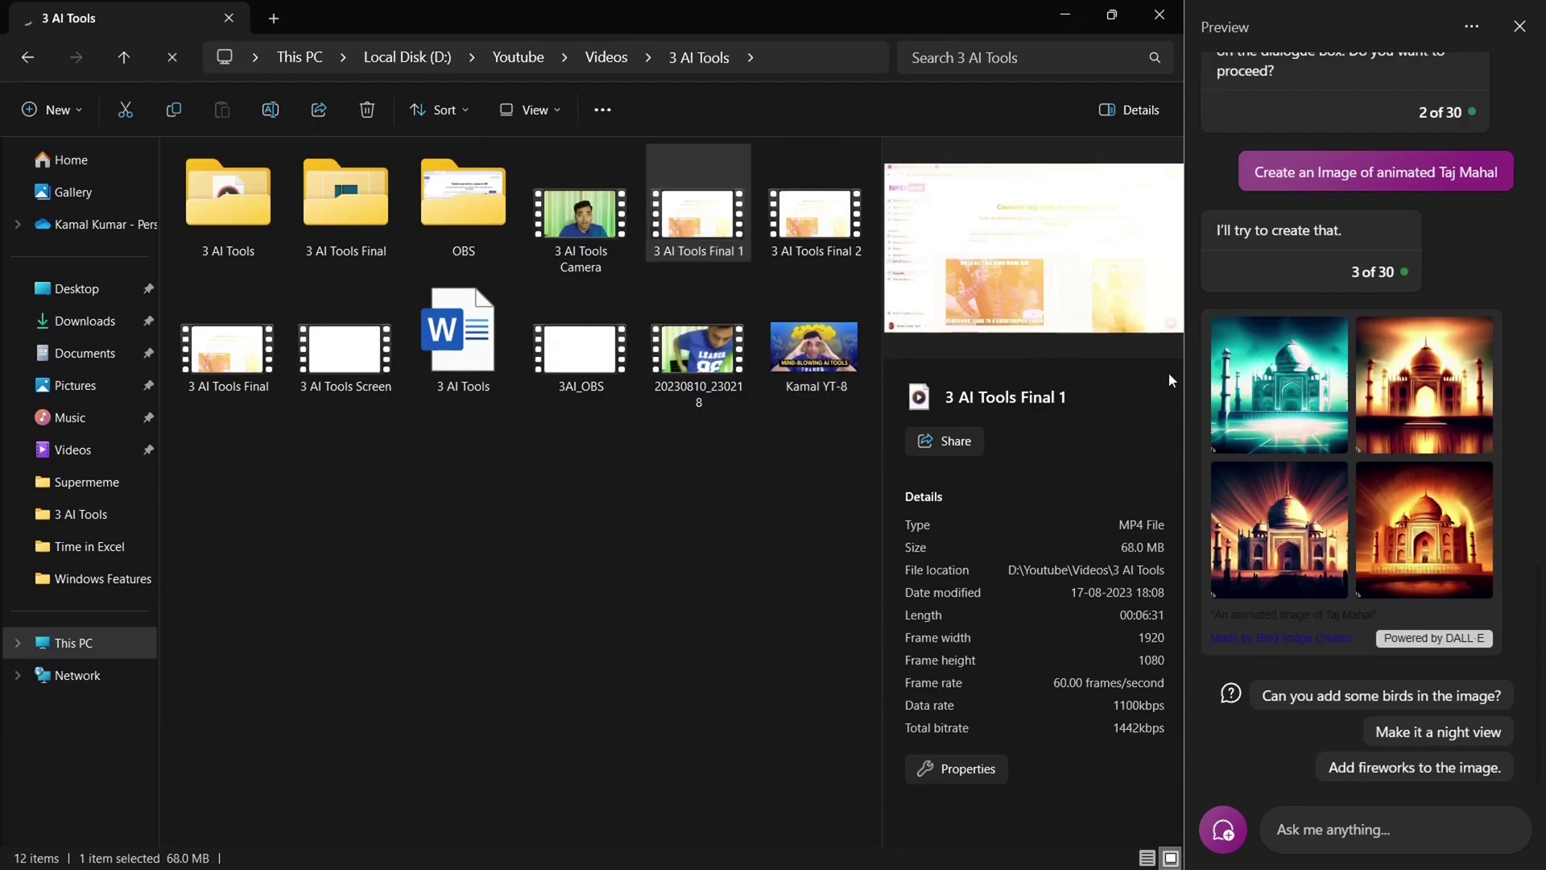
pyautogui.click(114, 189)
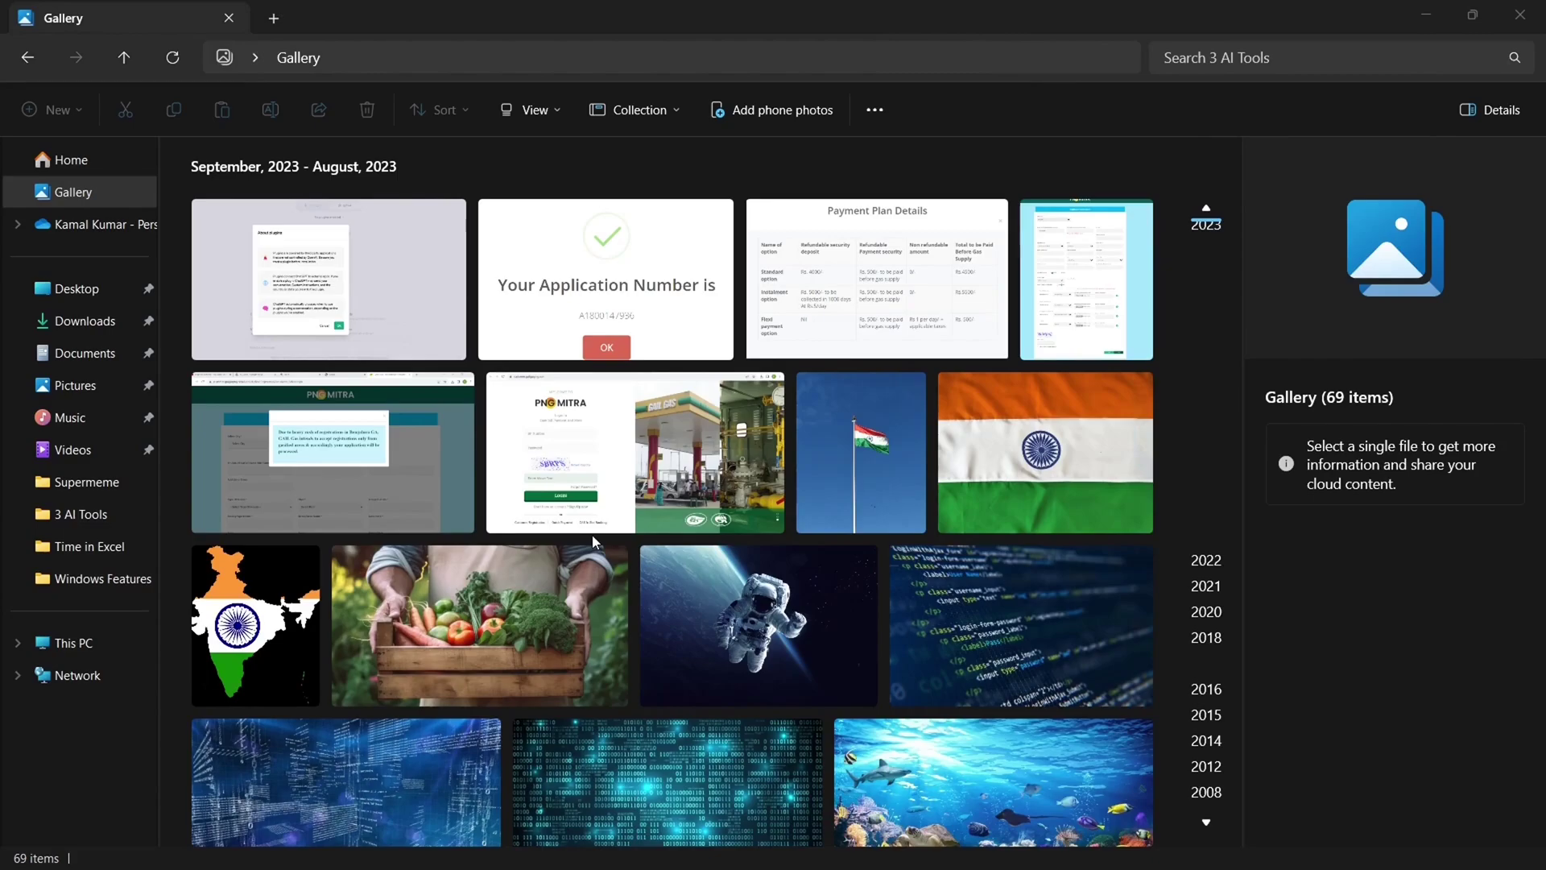
# Page back through the Gallery to August 2023 photos, then bring up the Start menu
pyautogui.press('pagedown')
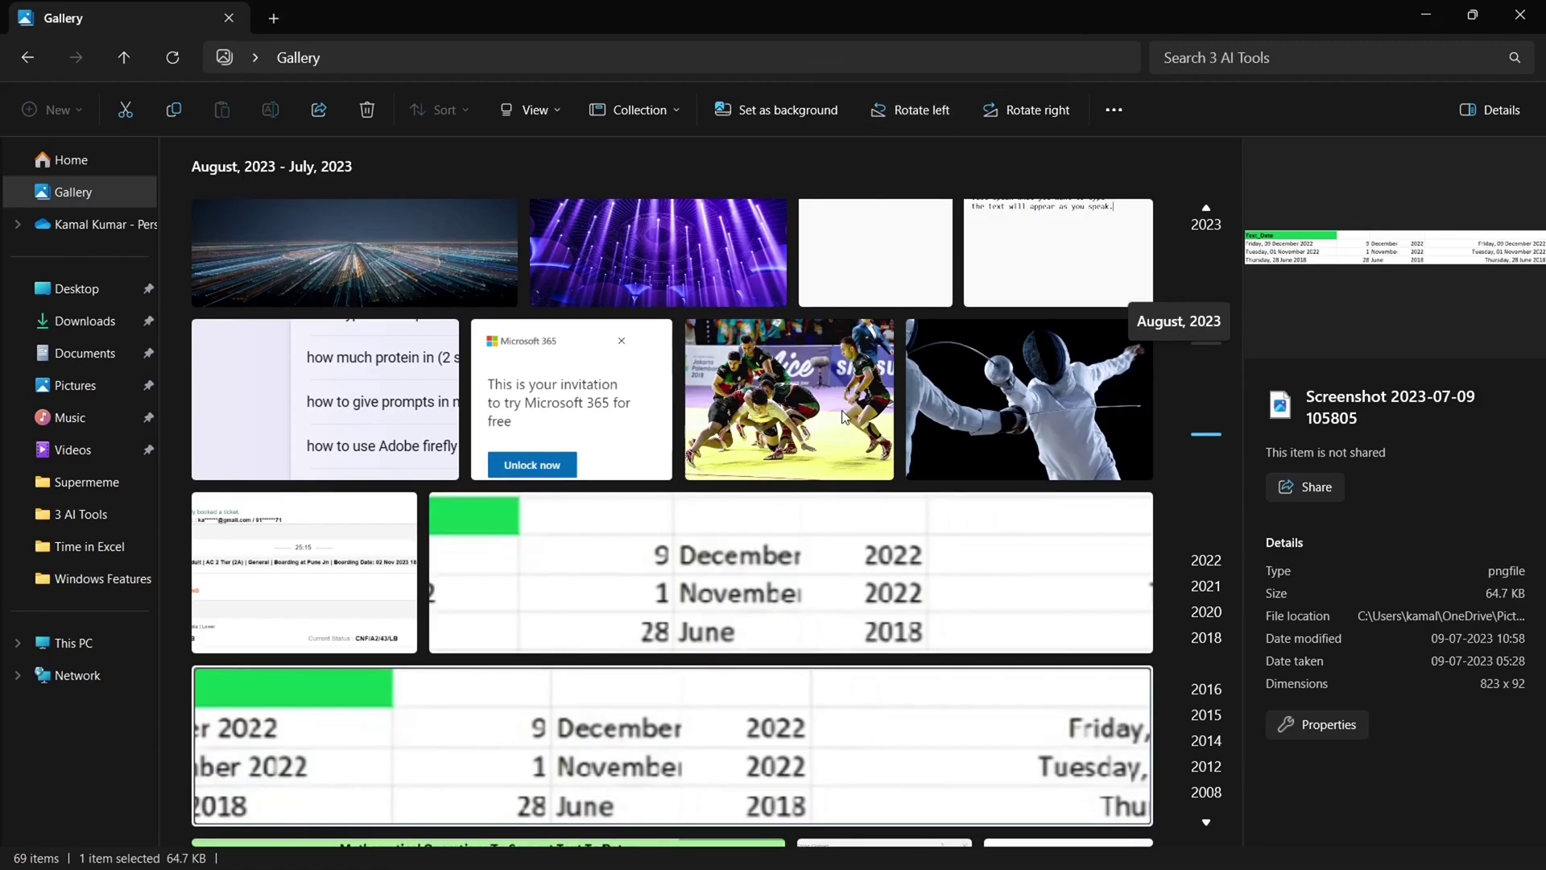
pyautogui.press('super')
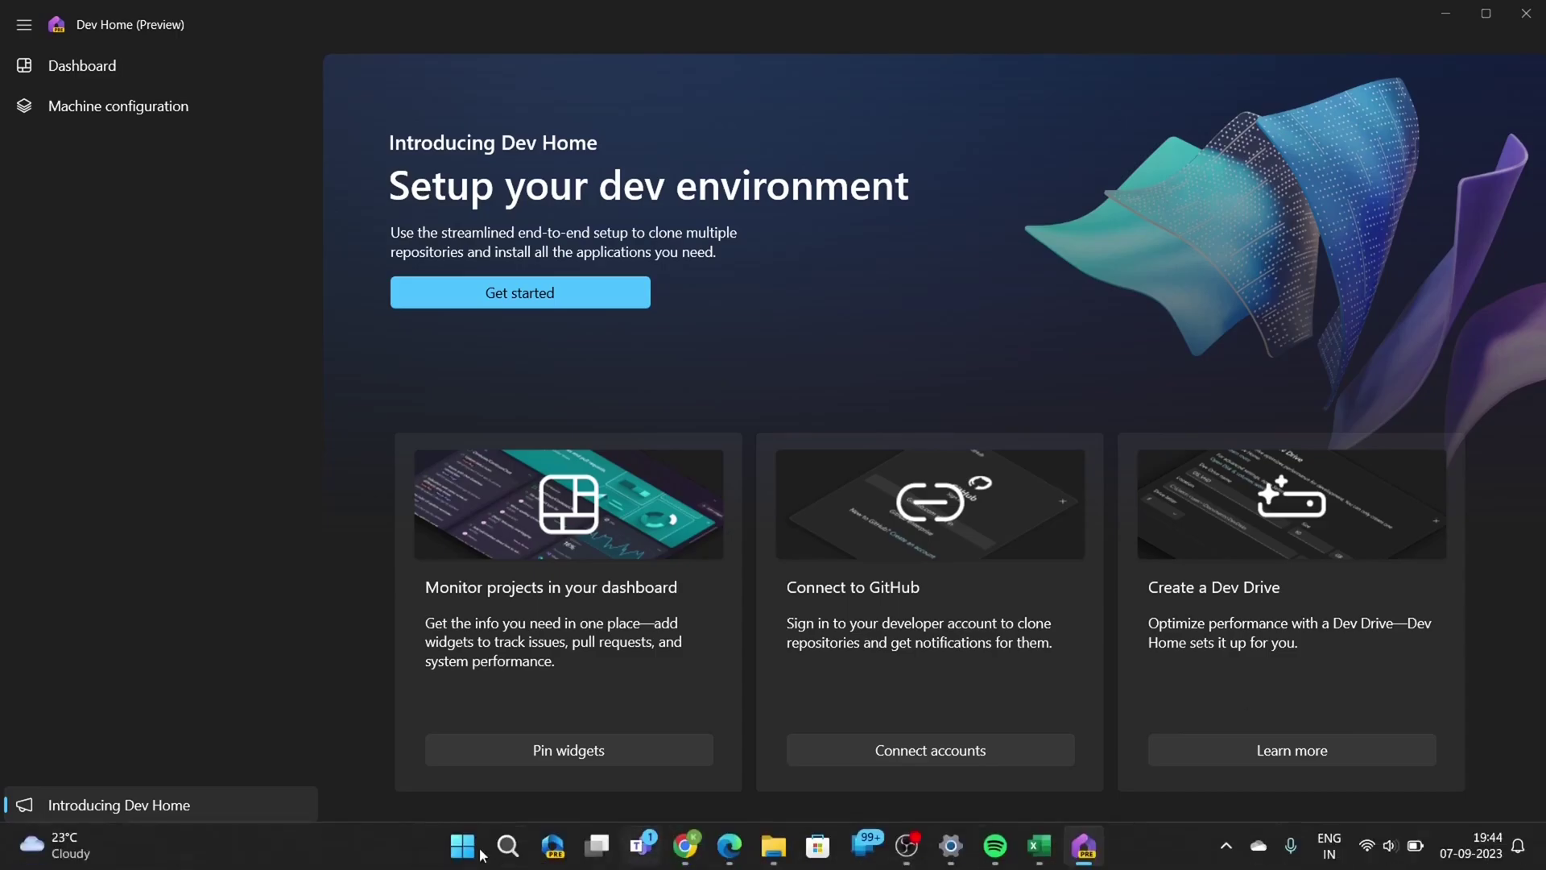
# View the Dev Channel Insider settings in Windows Update, then show the YouTube channel's videos
pyautogui.click(462, 845)
pyautogui.click(714, 339)
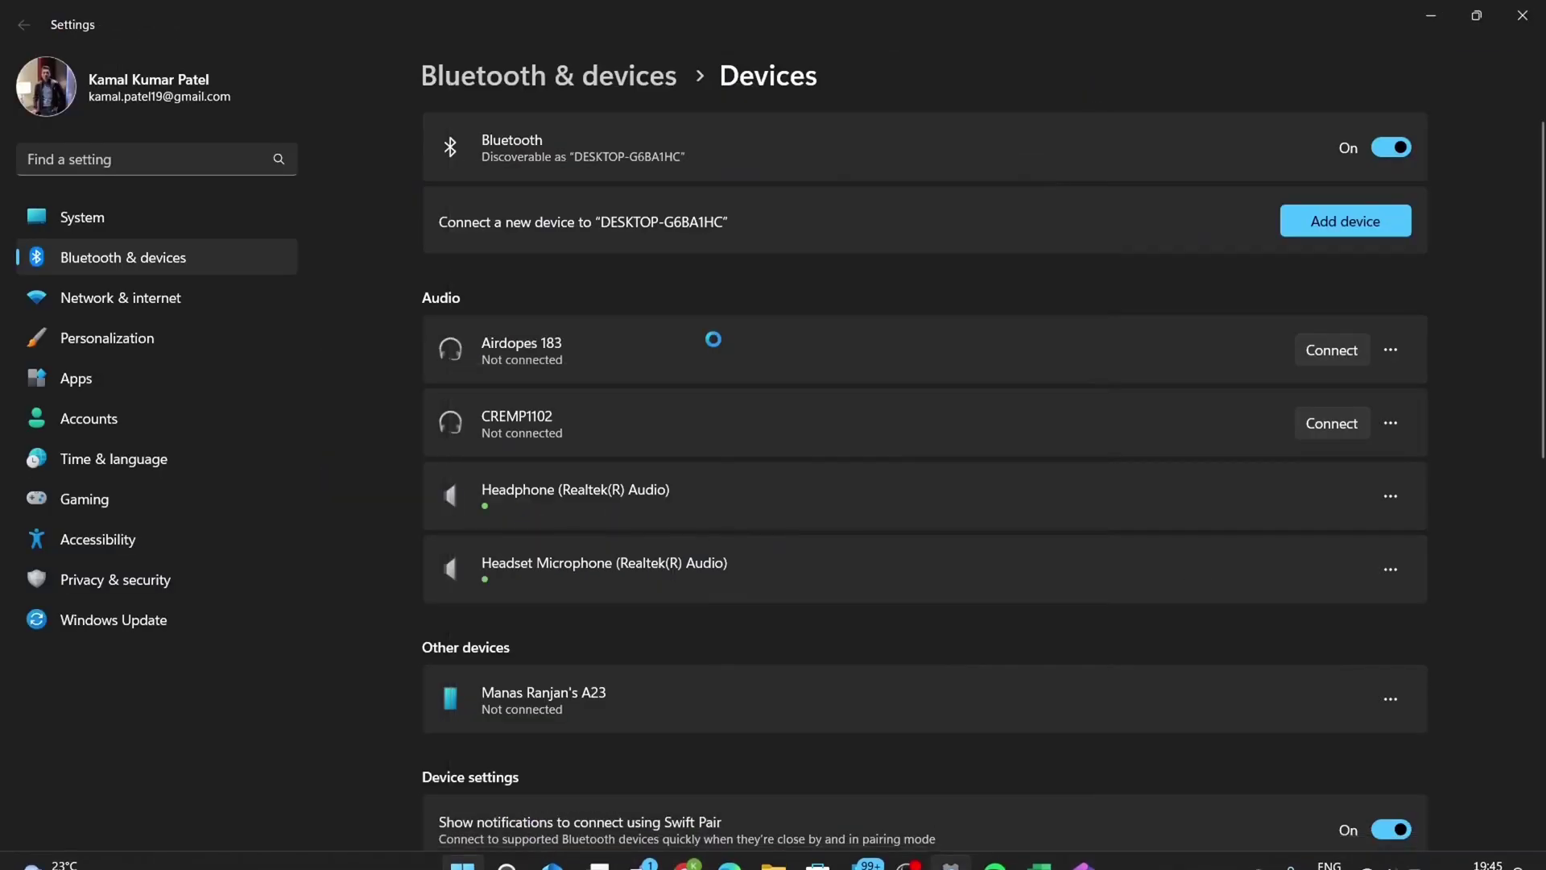
pyautogui.click(128, 622)
pyautogui.scroll(-5, 513, 684)
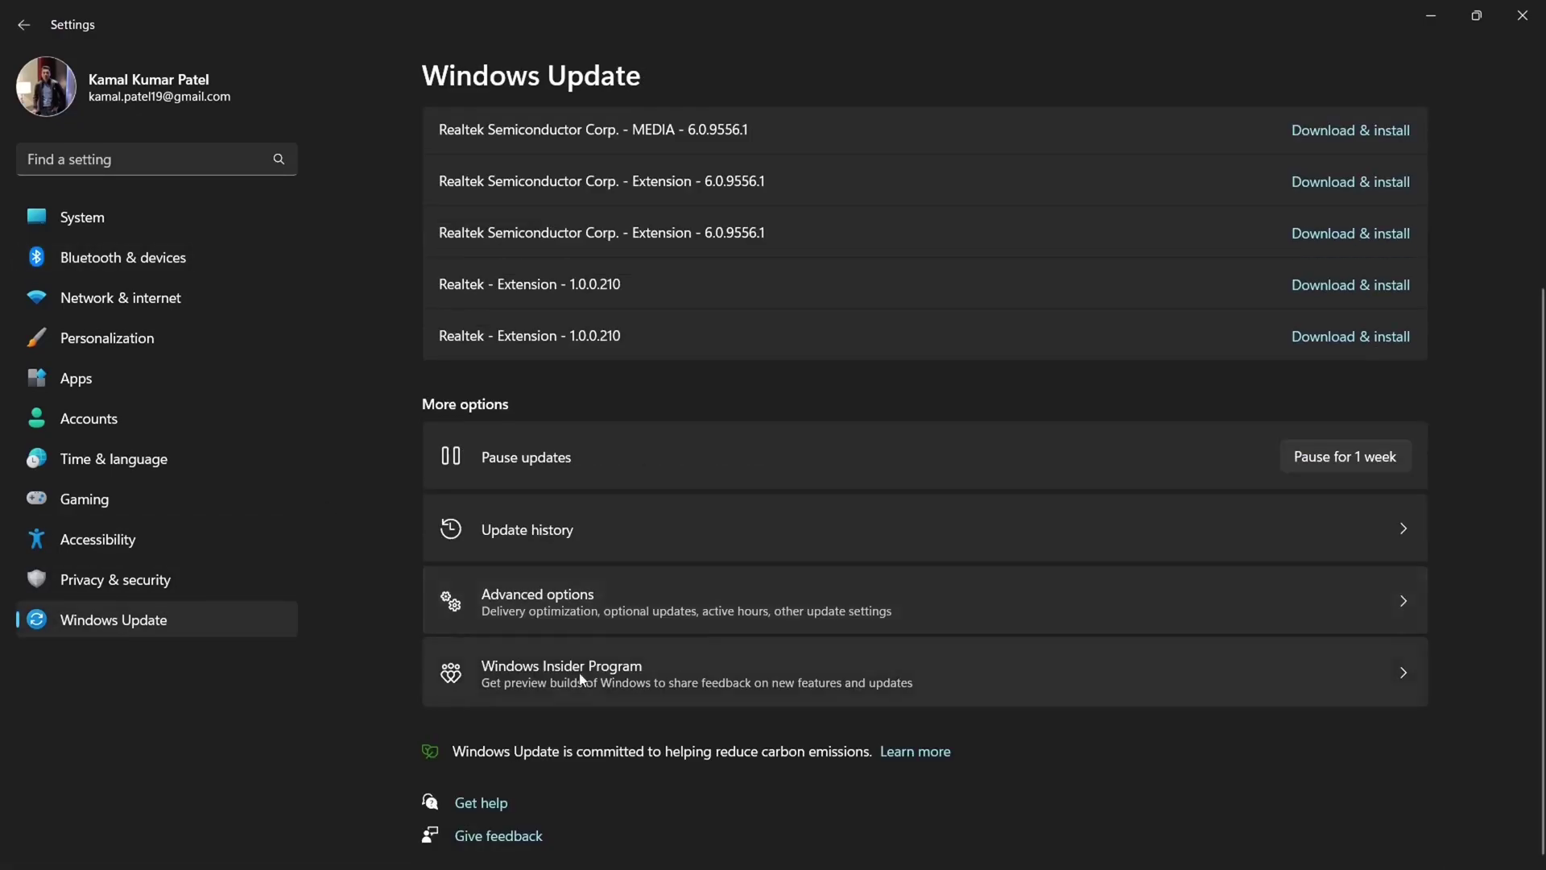
pyautogui.click(524, 677)
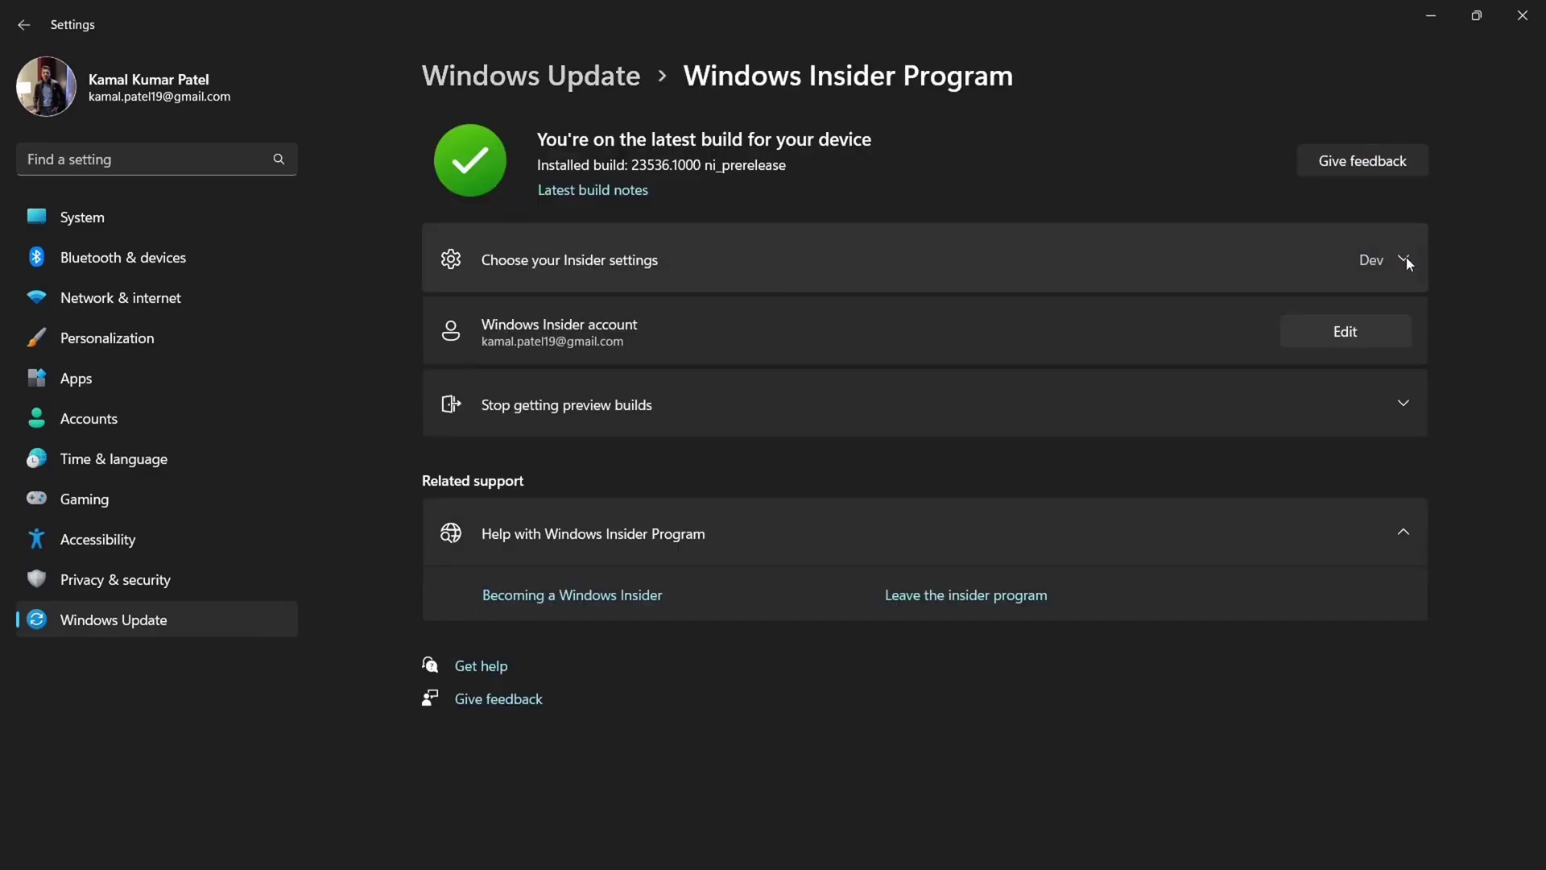
pyautogui.click(1404, 257)
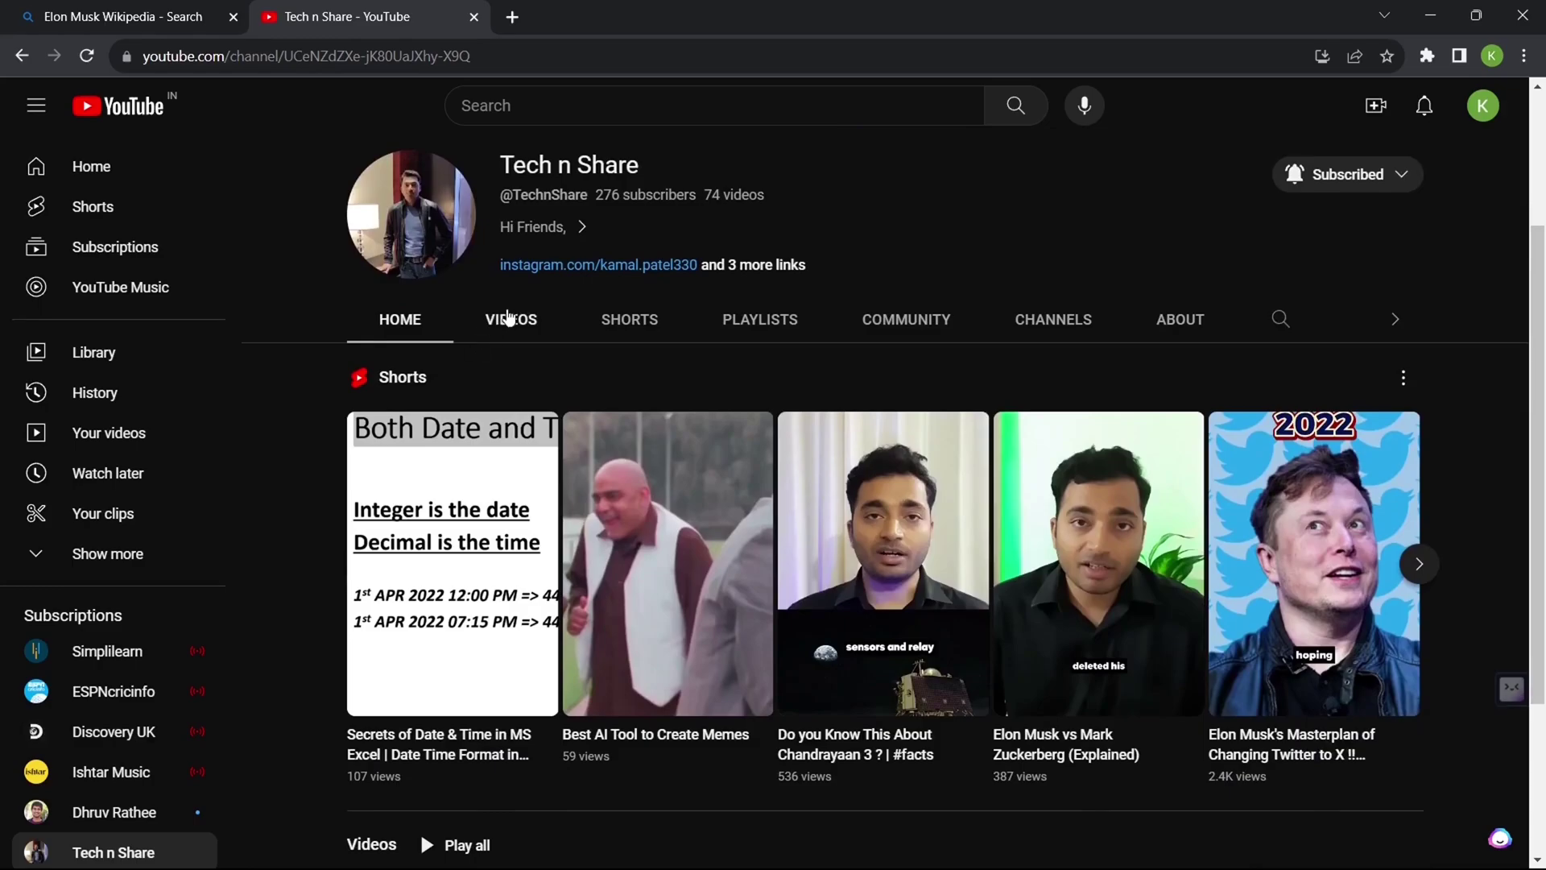
pyautogui.click(511, 318)
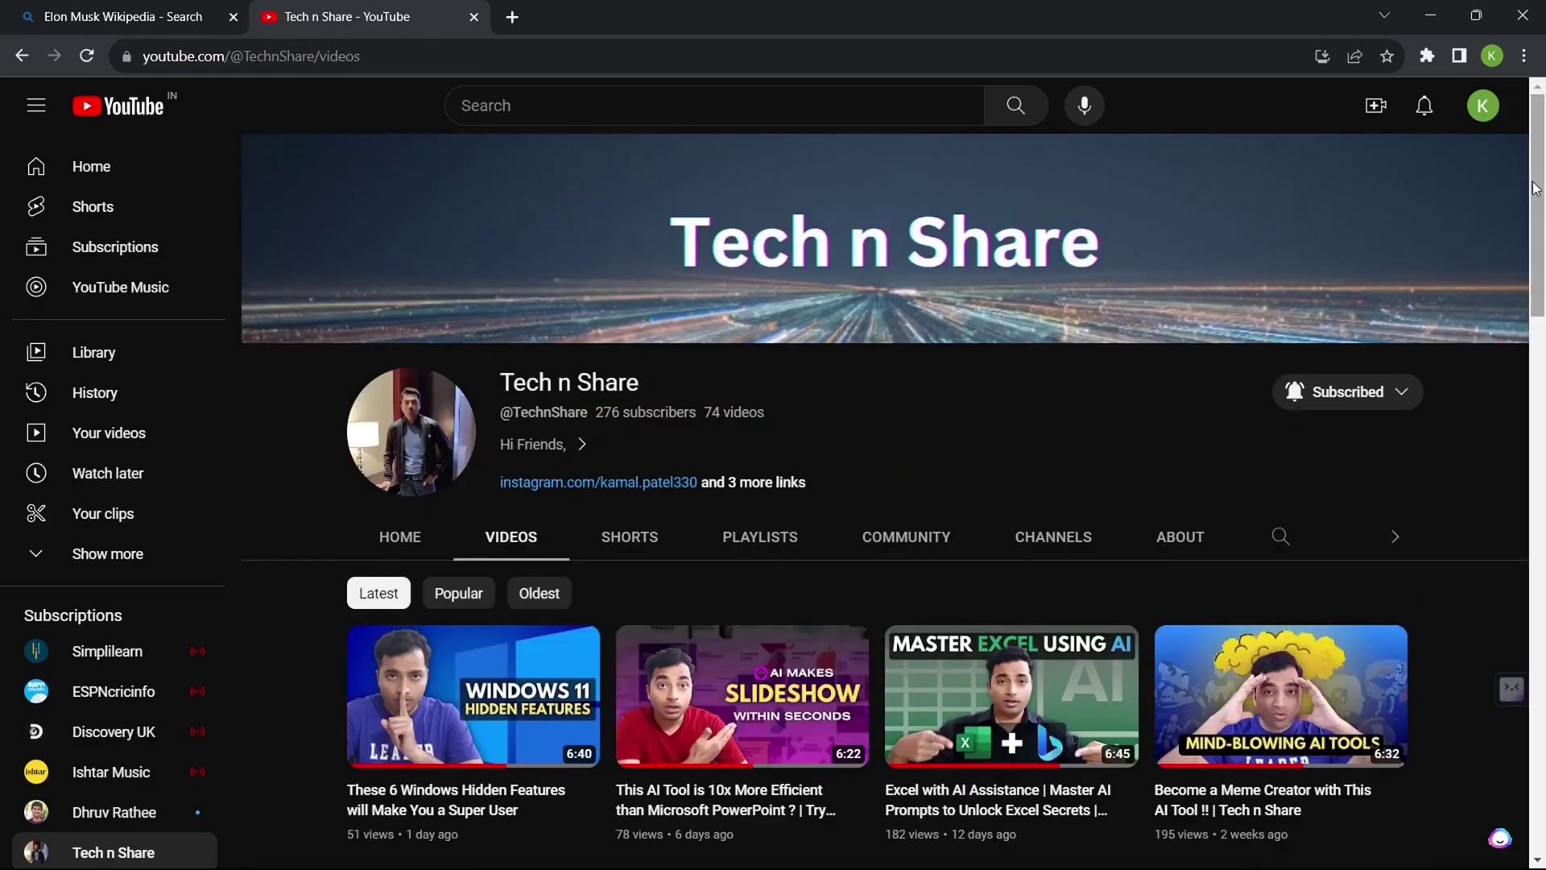
pyautogui.scroll(-3, 846, 483)
pyautogui.moveTo(1539, 306); pyautogui.dragTo(1541, 313)
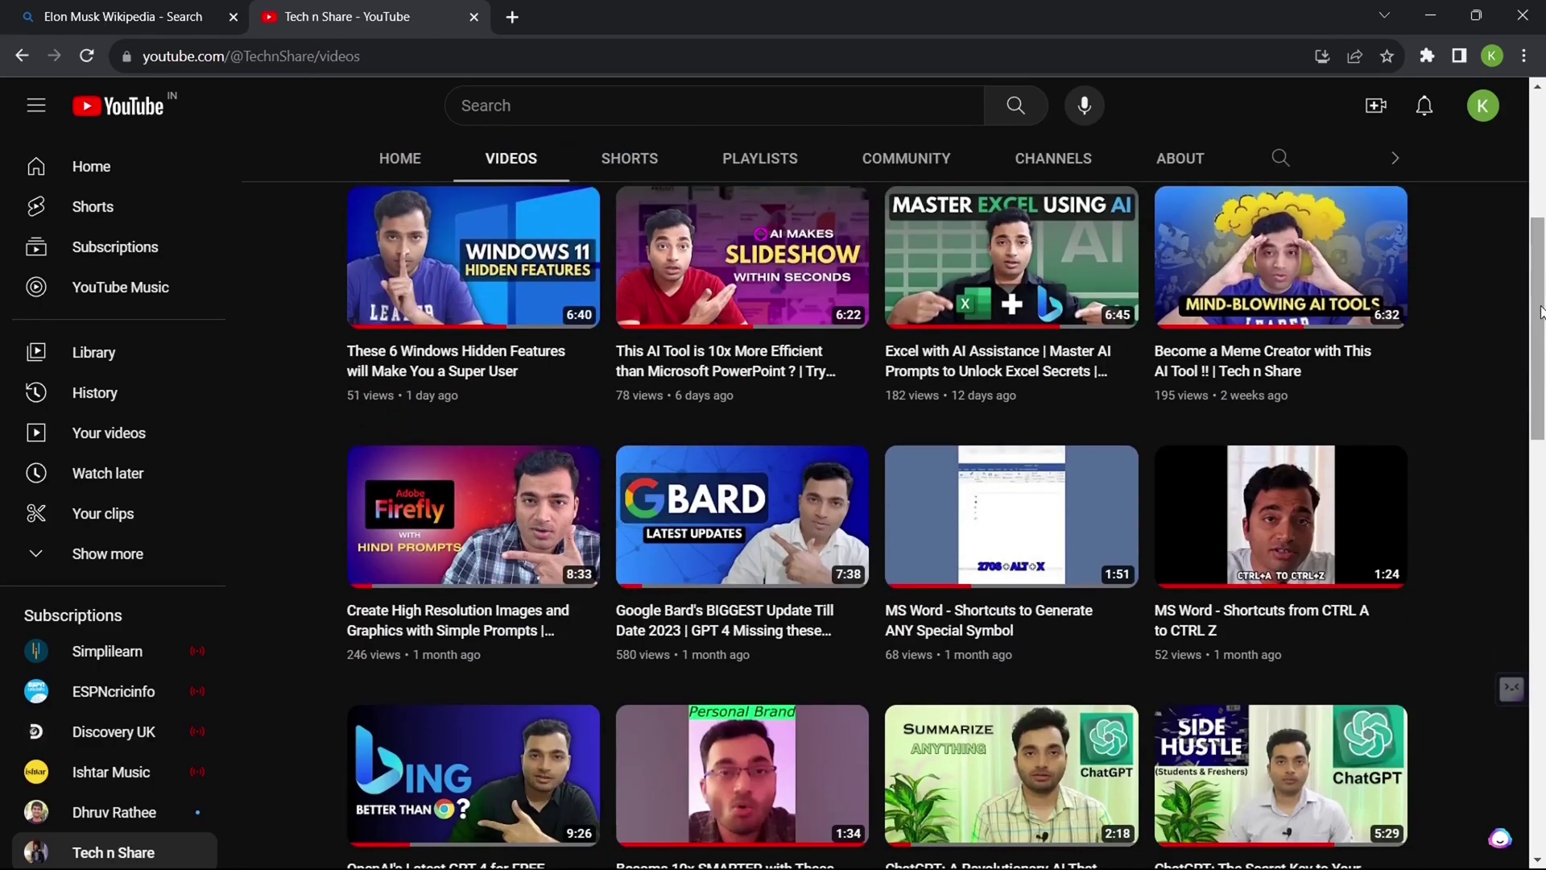